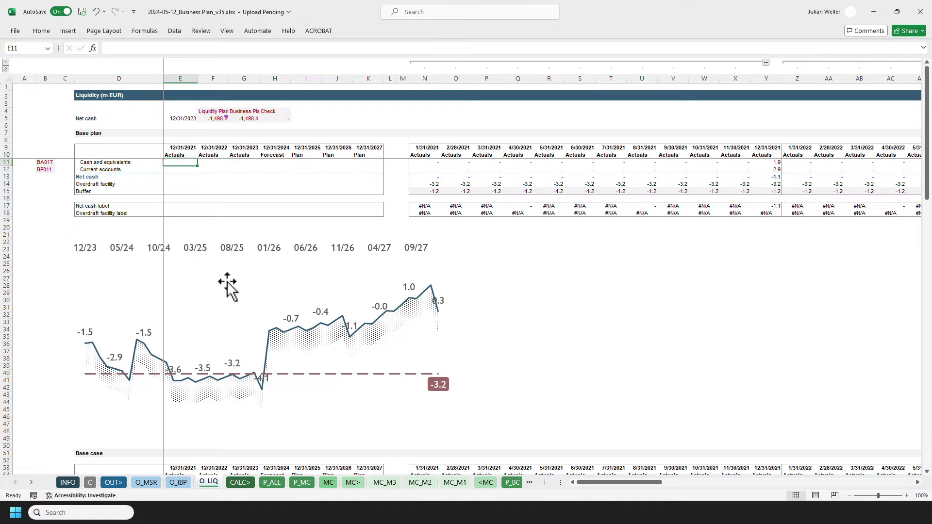
# Review the base plan, base case and management case liquidity charts on the O_LIQ sheet, ending back at the base plan.
pyautogui.scroll(-15, 220, 291)
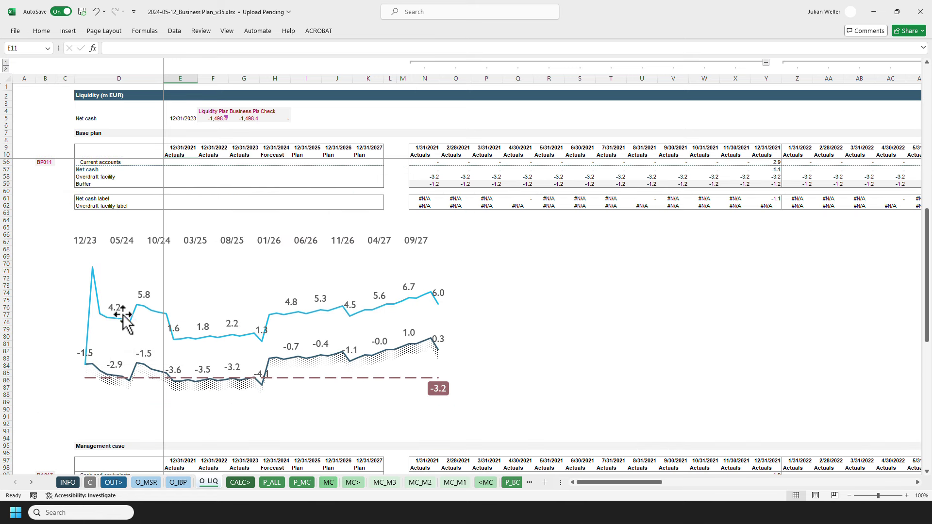
pyautogui.scroll(-14, 146, 313)
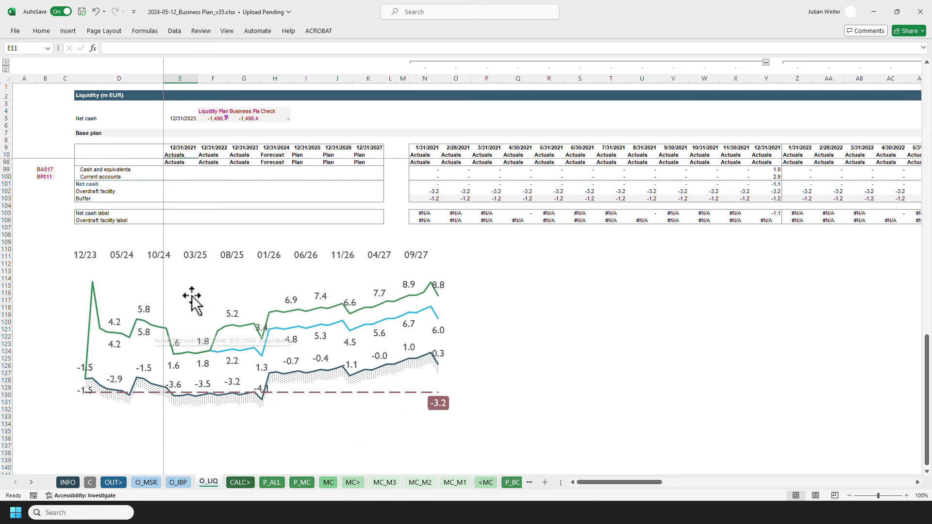
pyautogui.scroll(10, 192, 297)
pyautogui.scroll(19, 191, 296)
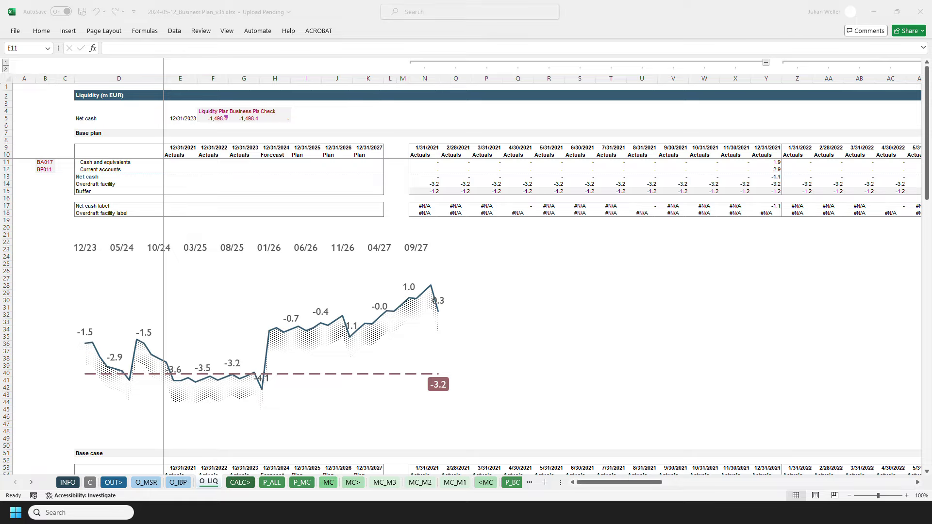
# Switch to the Liquidity Plan workbook to view its weekly liquidity chart, then return to the Business Plan workbook.
pyautogui.moveTo(1, 218); pyautogui.dragTo(578, 1)
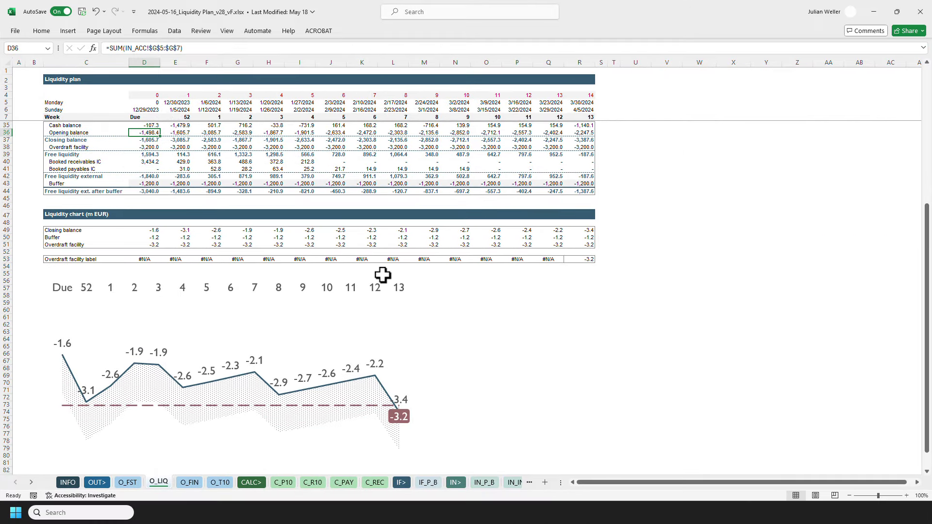
pyautogui.scroll(-1, 404, 278)
pyautogui.scroll(-1, 404, 278)
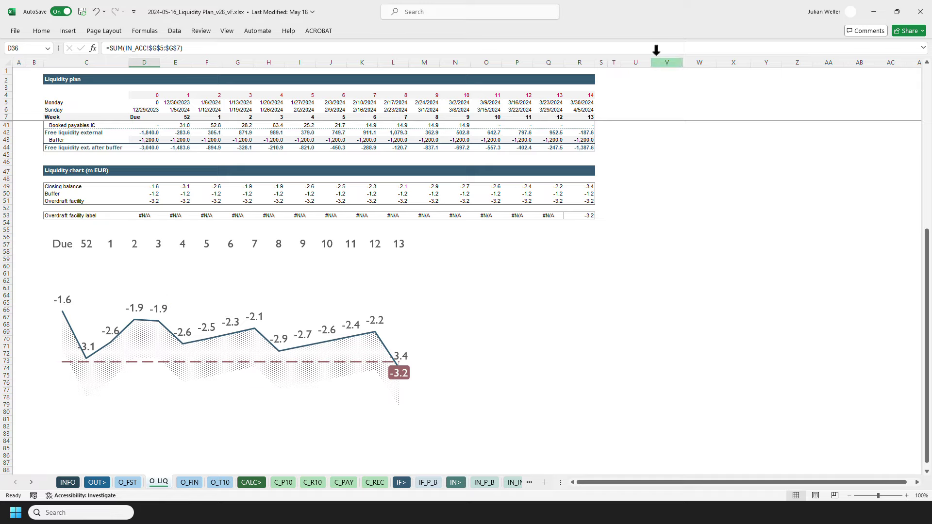
pyautogui.hotkey('ctrl', 'Tab')
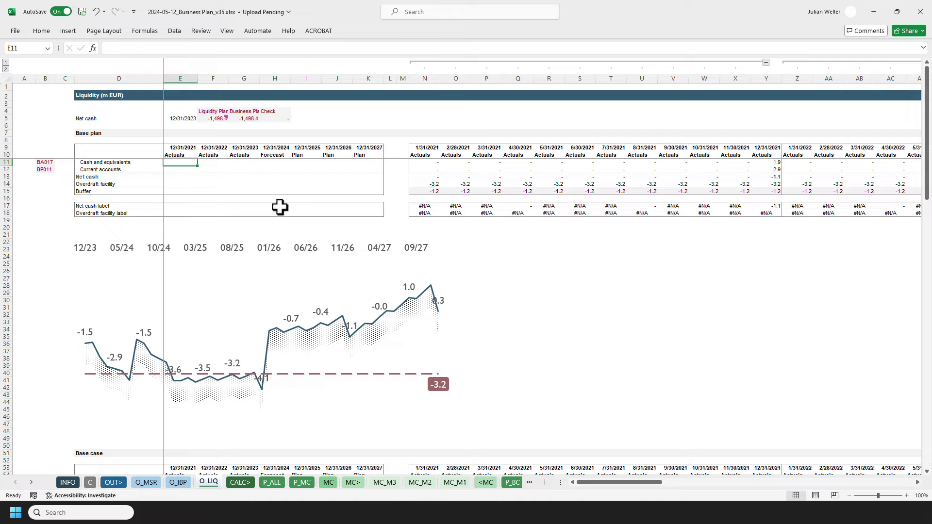
# Inspect the base plan's cash, current accounts and net cash rows, plus the January 2021 net cash, overdraft facility and buffer formulas.
pyautogui.click(138, 162)
pyautogui.press('Down')
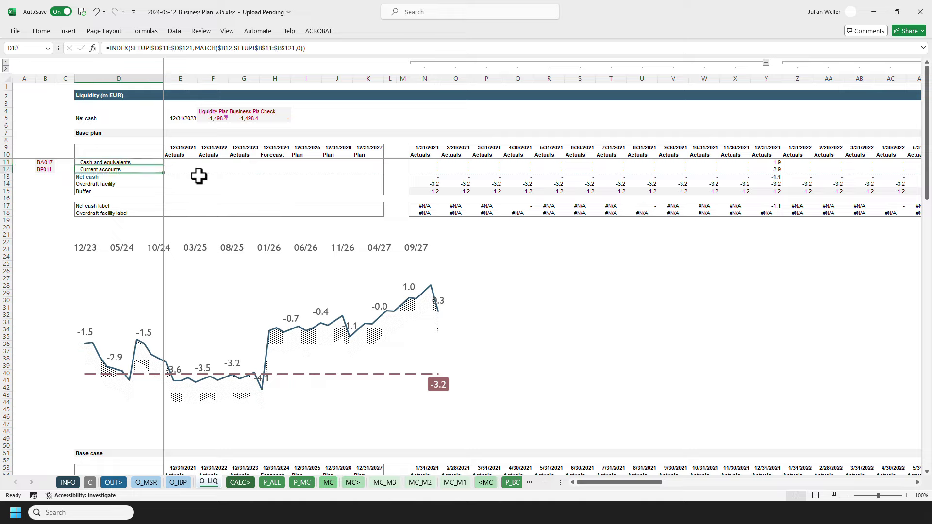
pyautogui.press('Down')
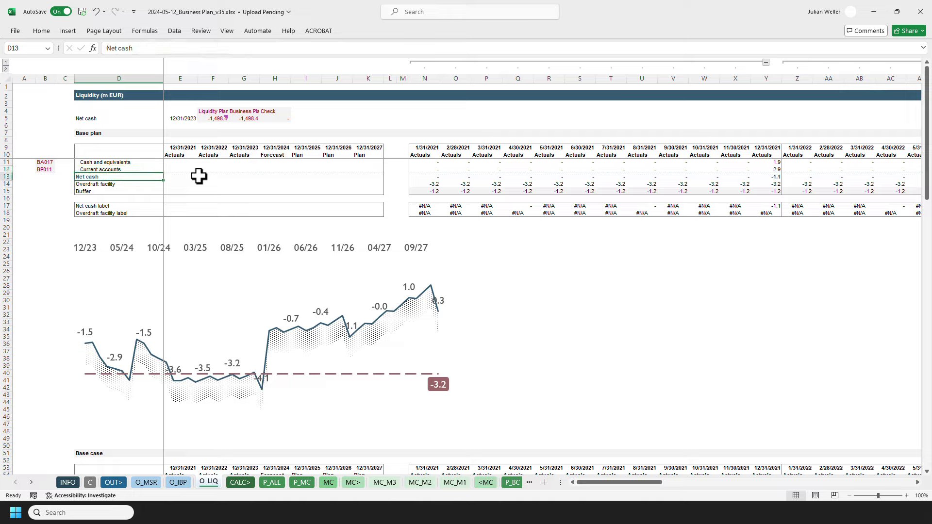
pyautogui.doubleClick(412, 177)
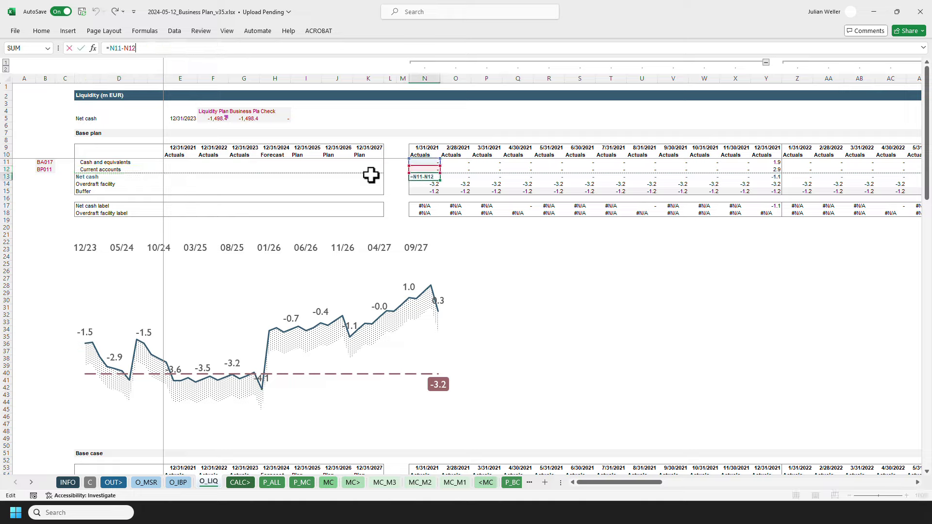
pyautogui.press('Escape')
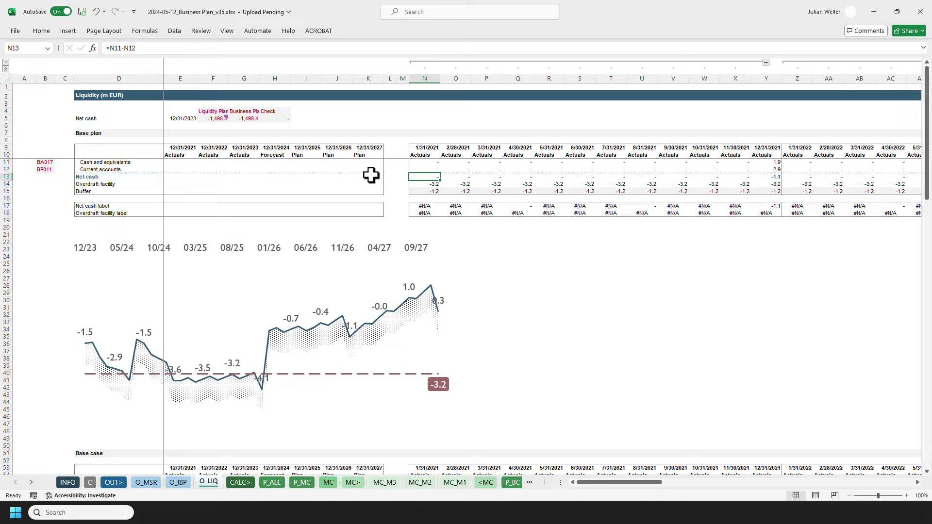
pyautogui.press('Down')
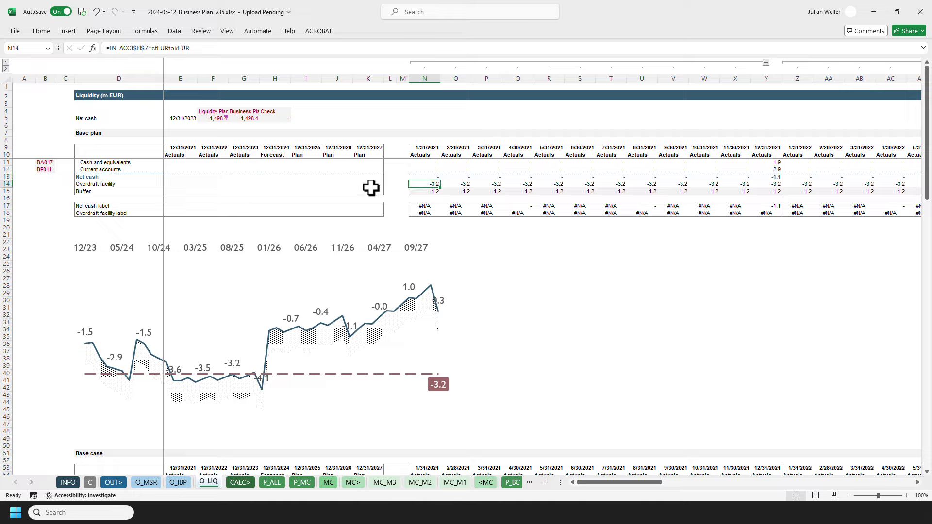
pyautogui.press('Down')
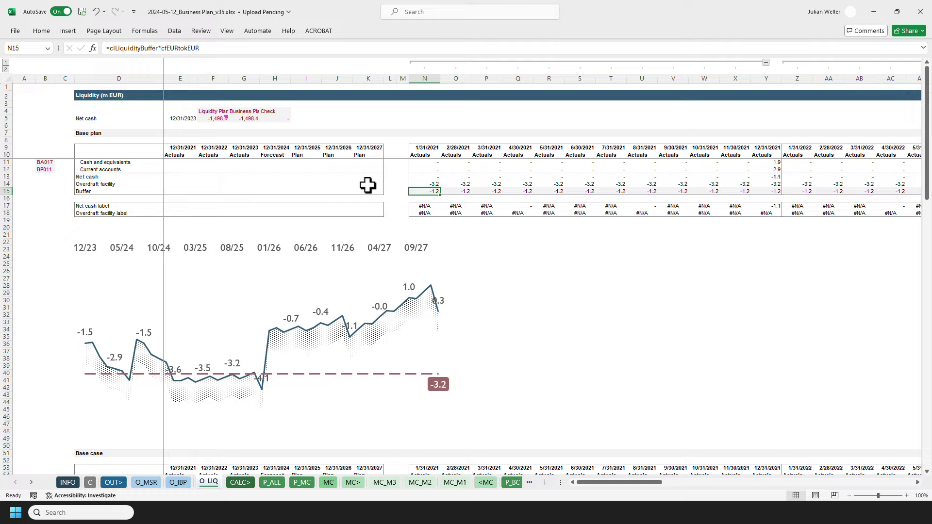
# Examine the base plan's net cash label formula and its cell references for January, April and August 2021.
pyautogui.press('Down')
pyautogui.press('Down')
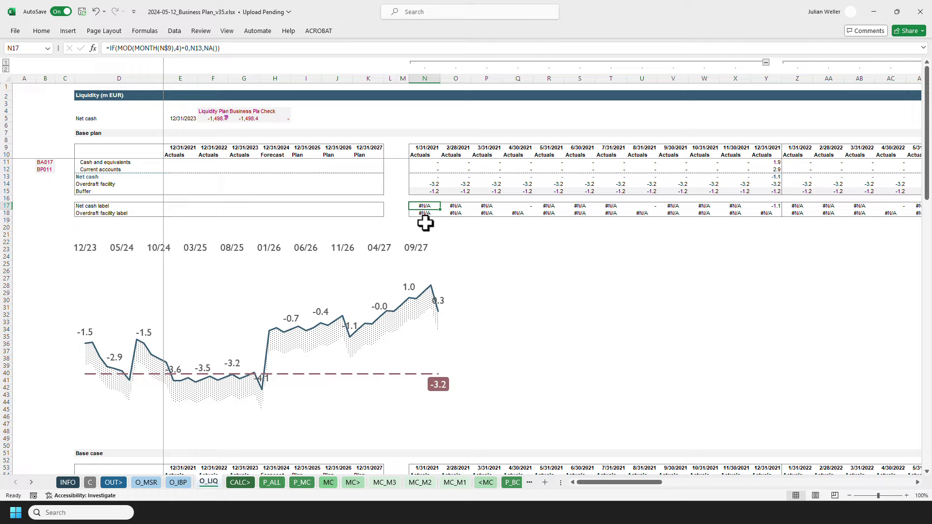
pyautogui.press('F2')
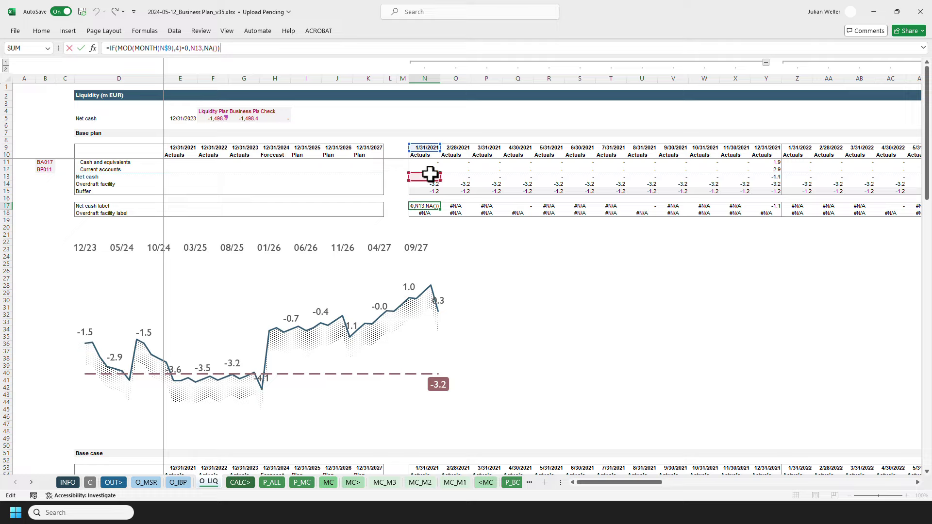
pyautogui.press('Escape')
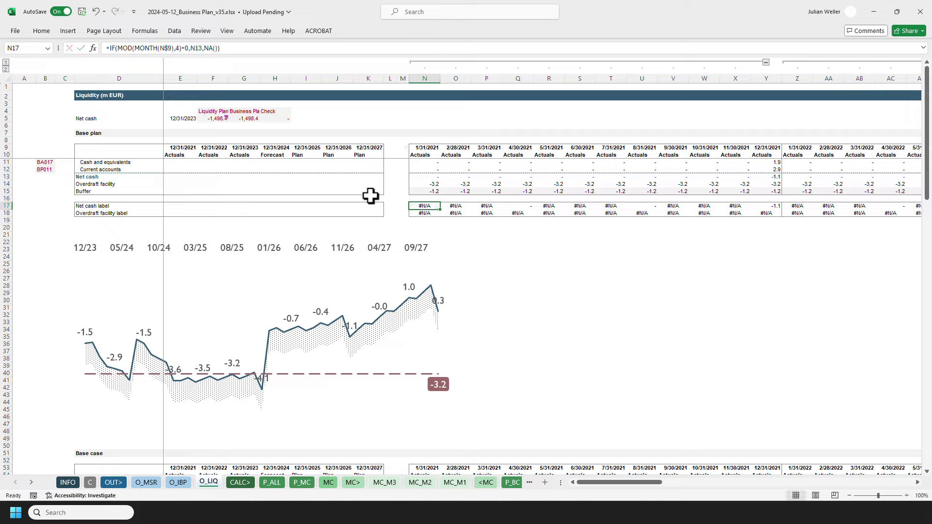
pyautogui.press('Right')
pyautogui.press('Right')
pyautogui.press('Right')
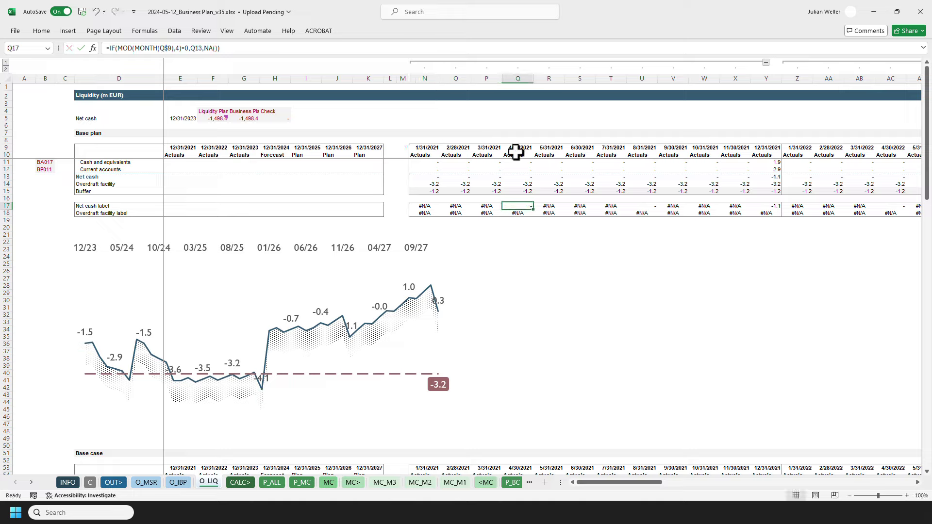
pyautogui.click(639, 206)
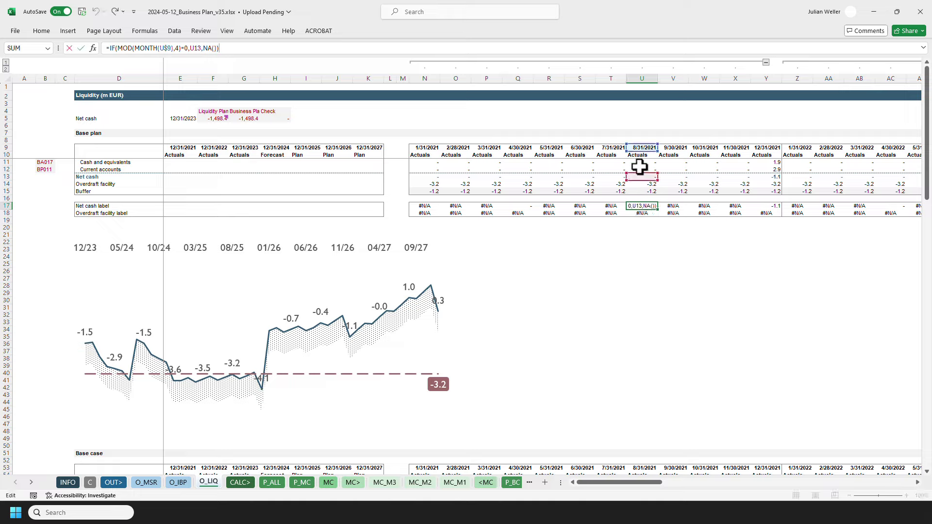
# Check the overdraft facility label row's formulas in April 2021 and in the last two plan months, November and December 2027.
pyautogui.click(135, 214)
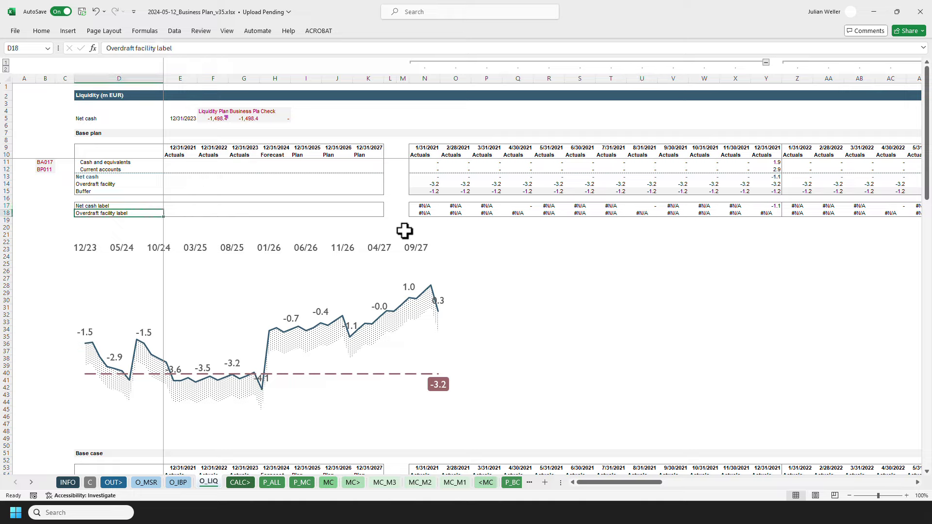
pyautogui.click(508, 214)
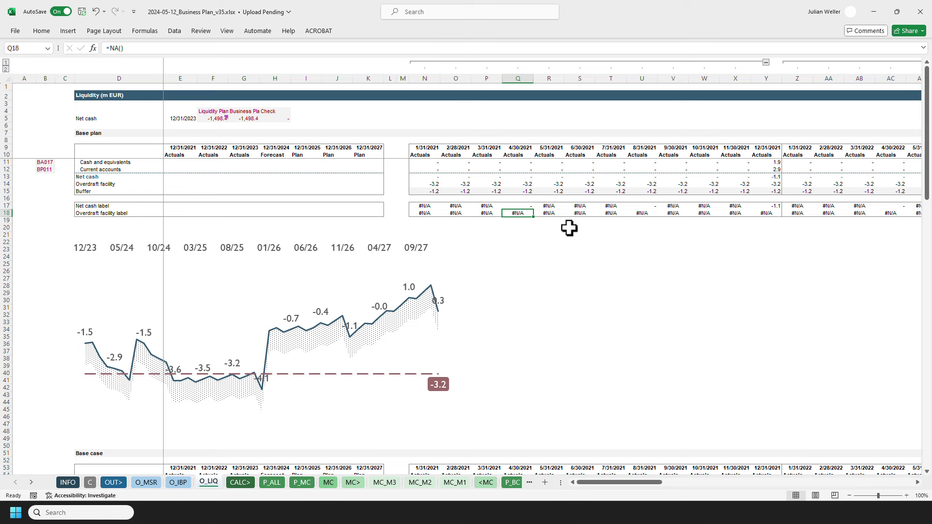
pyautogui.hotkey('ctrl', 'Right')
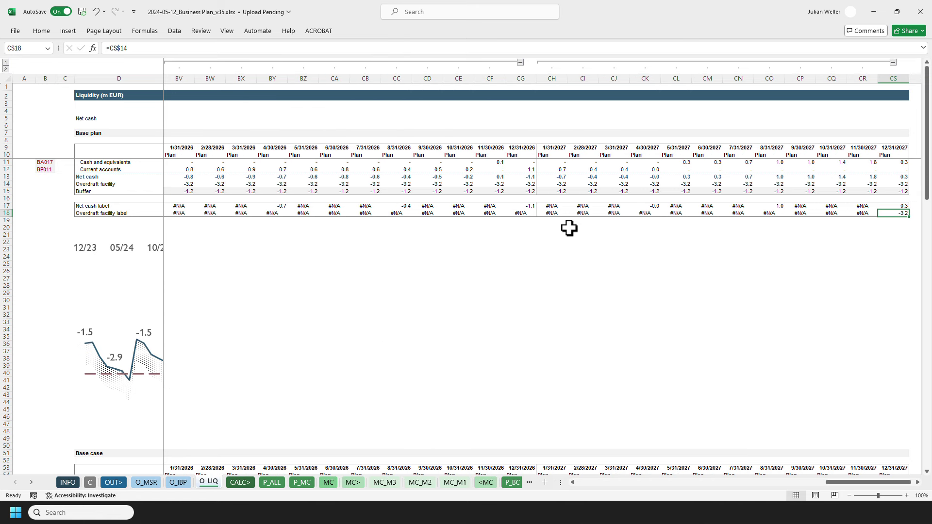
pyautogui.press('F2')
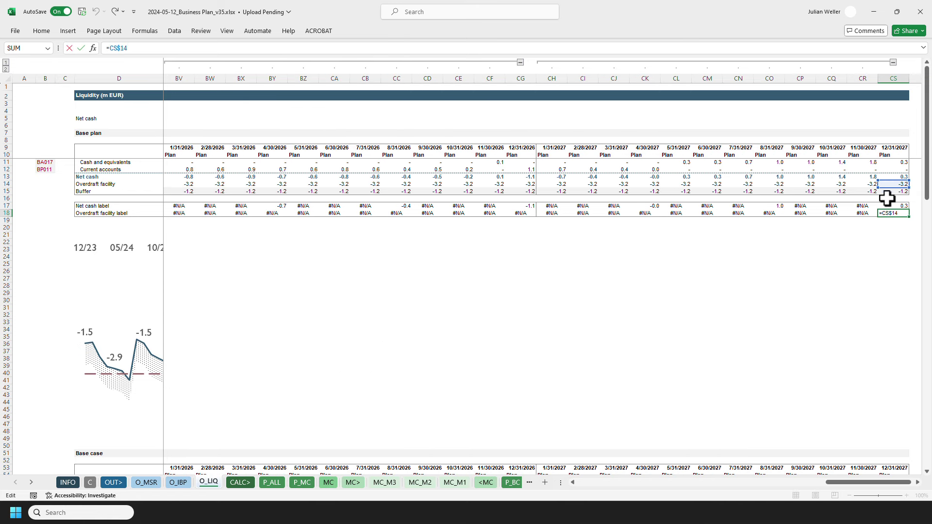
pyautogui.press('Escape')
pyautogui.press('Left')
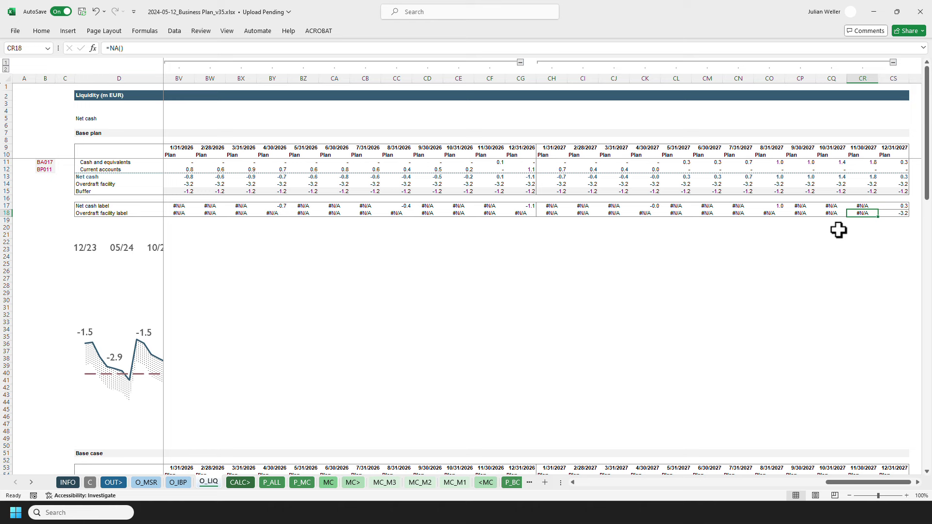
pyautogui.hotkey('ctrl', 'Left')
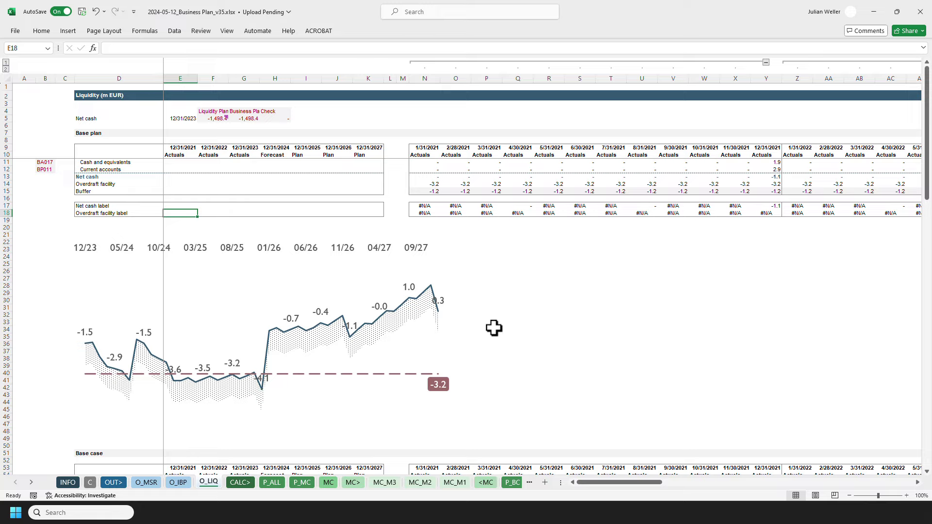
# View the base case table and liquidity chart and compare them with the base plan chart above.
pyautogui.scroll(-3, 493, 315)
pyautogui.scroll(-9, 495, 309)
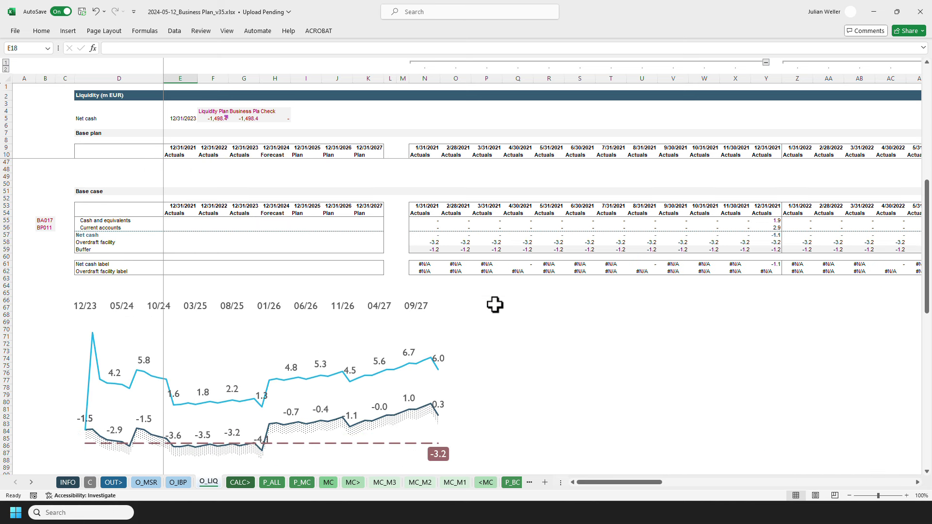
pyautogui.scroll(-1, 495, 304)
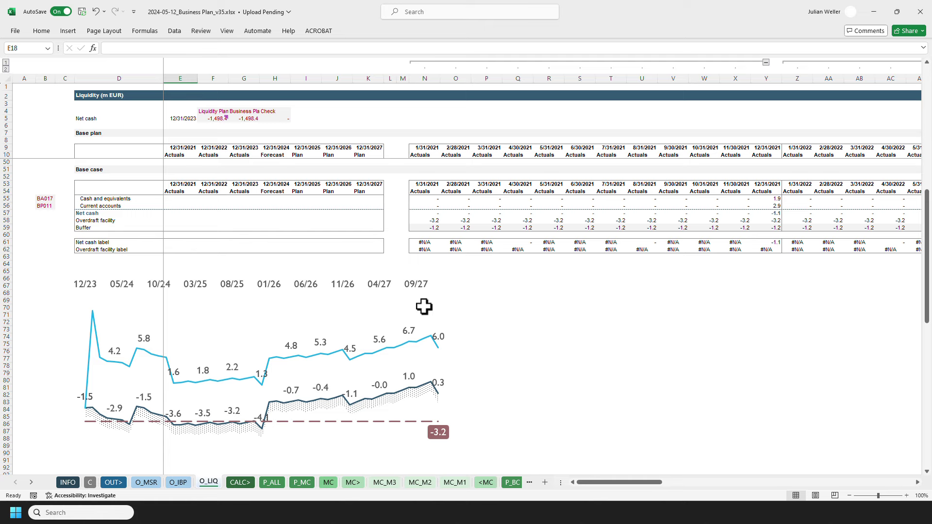
pyautogui.click(424, 289)
pyautogui.scroll(13, 384, 262)
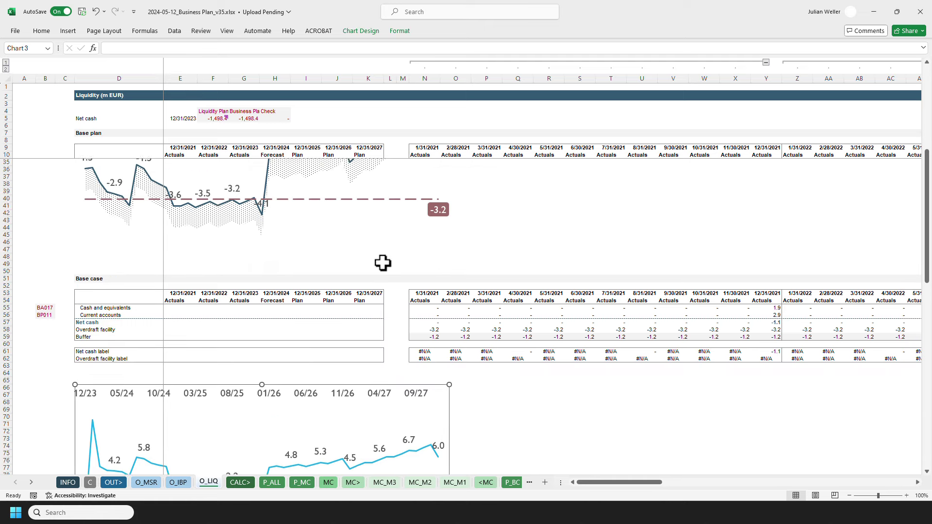
pyautogui.scroll(-9, 304, 252)
pyautogui.scroll(-2, 322, 249)
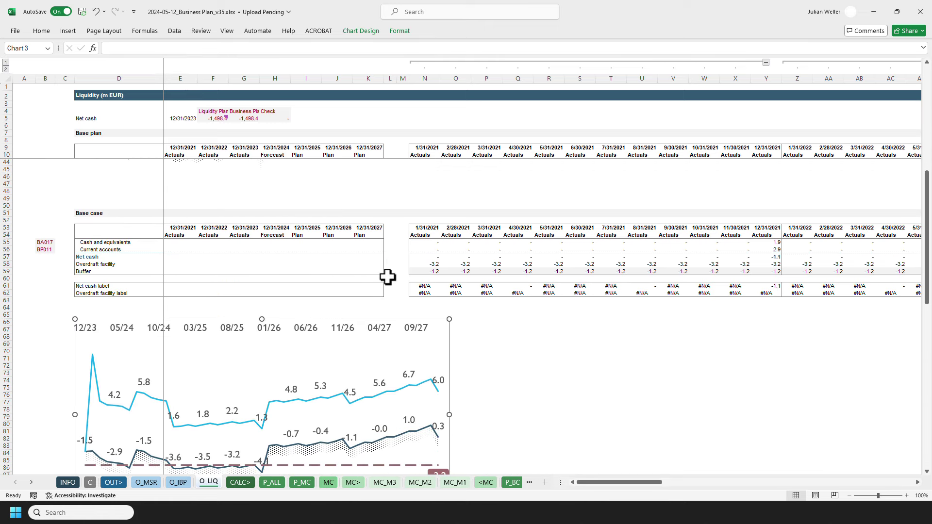
# Compare the January 2021 cash and equivalents formula of the base case (N55) with that of the base plan (N11).
pyautogui.click(420, 257)
pyautogui.click(422, 242)
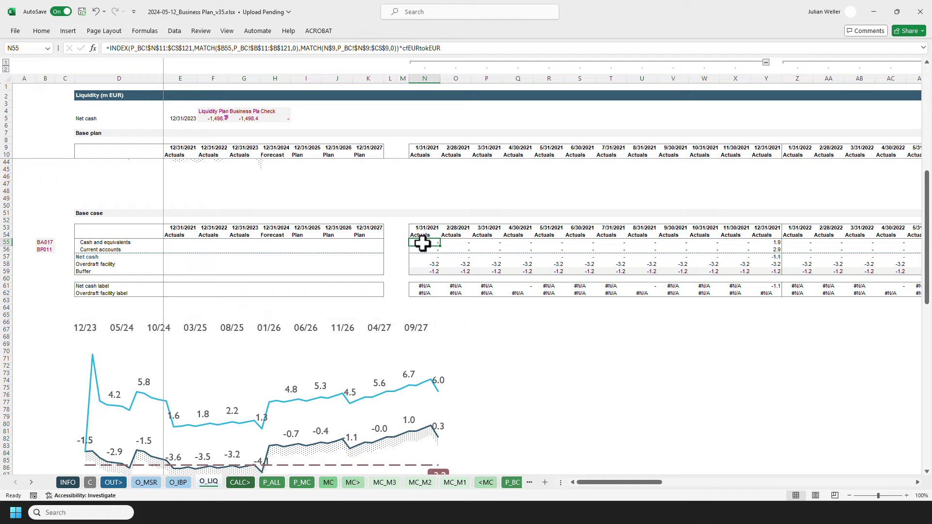
pyautogui.click(155, 48)
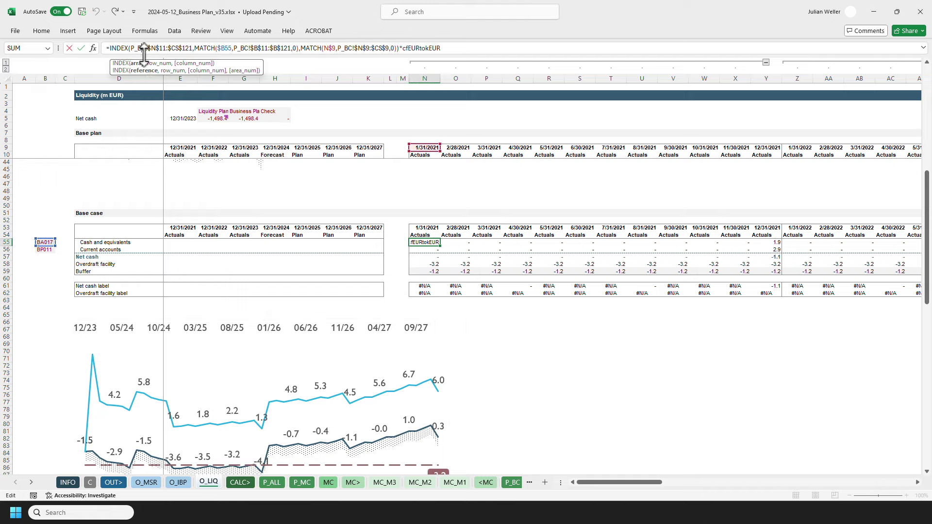
pyautogui.press('Escape')
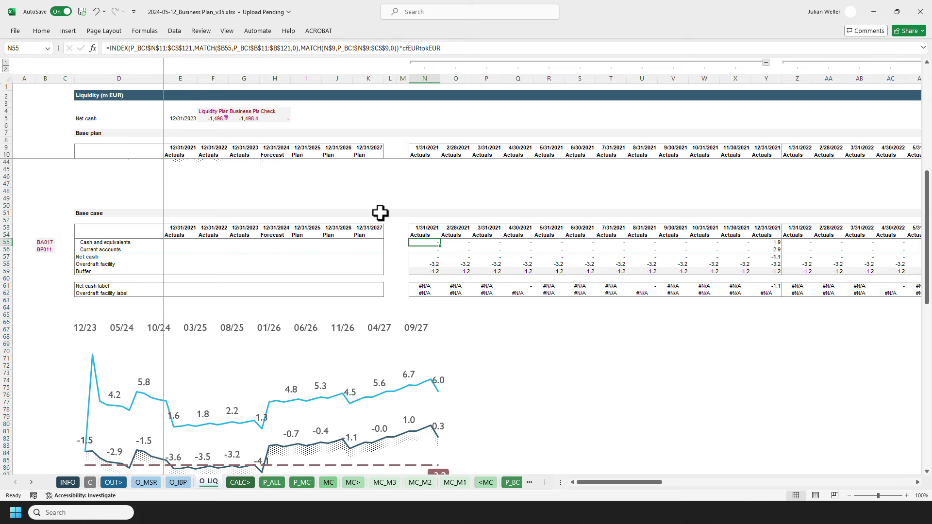
pyautogui.scroll(11, 381, 212)
pyautogui.click(432, 164)
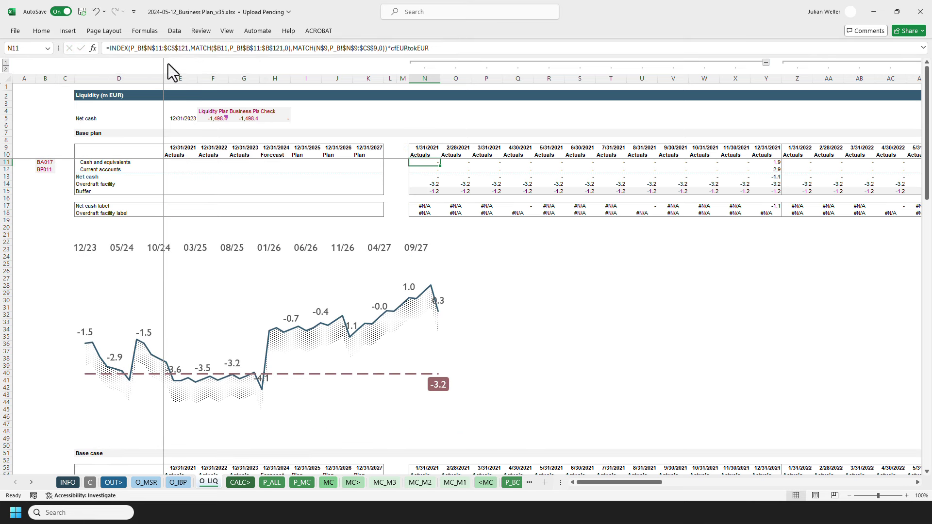
# Return to the base case liquidity chart and select its plot area to examine the plotted lines.
pyautogui.scroll(-5, 455, 284)
pyautogui.scroll(-6, 455, 284)
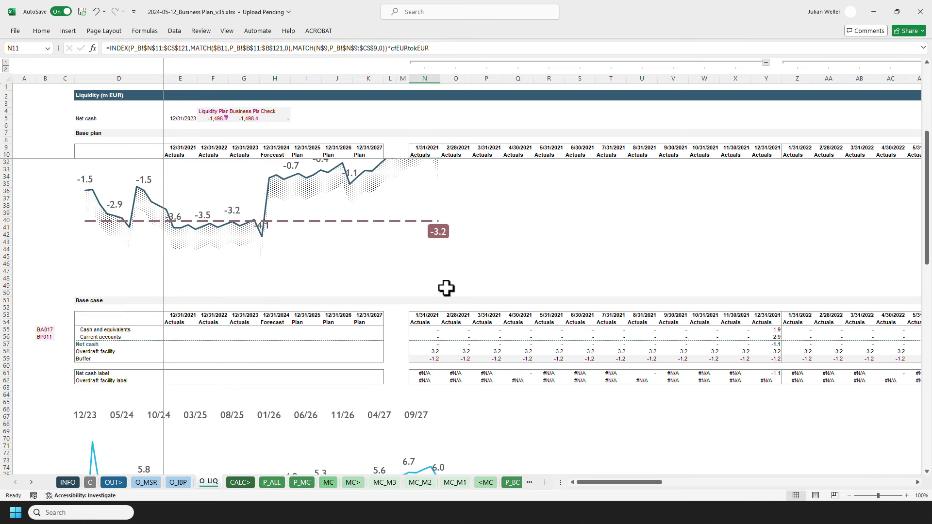
pyautogui.click(408, 349)
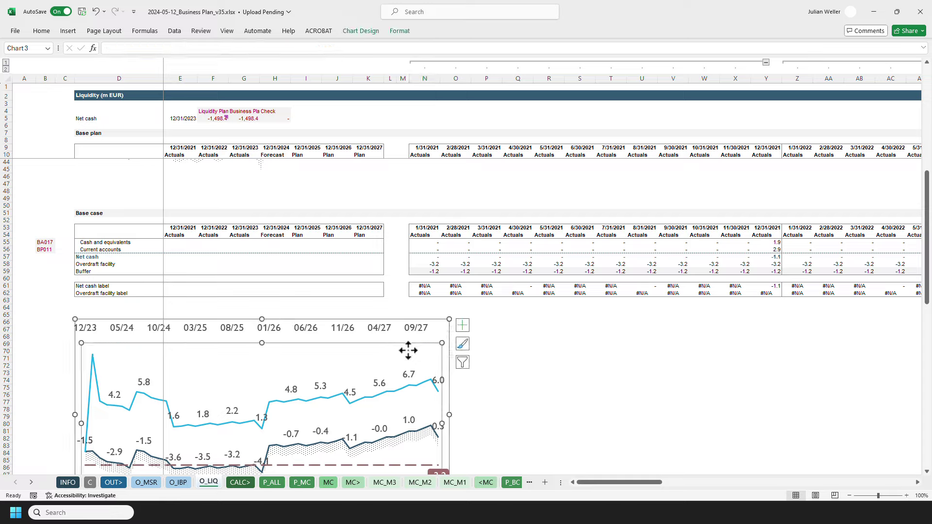
pyautogui.moveTo(420, 384)
pyautogui.click(424, 303)
pyautogui.scroll(-2, 465, 314)
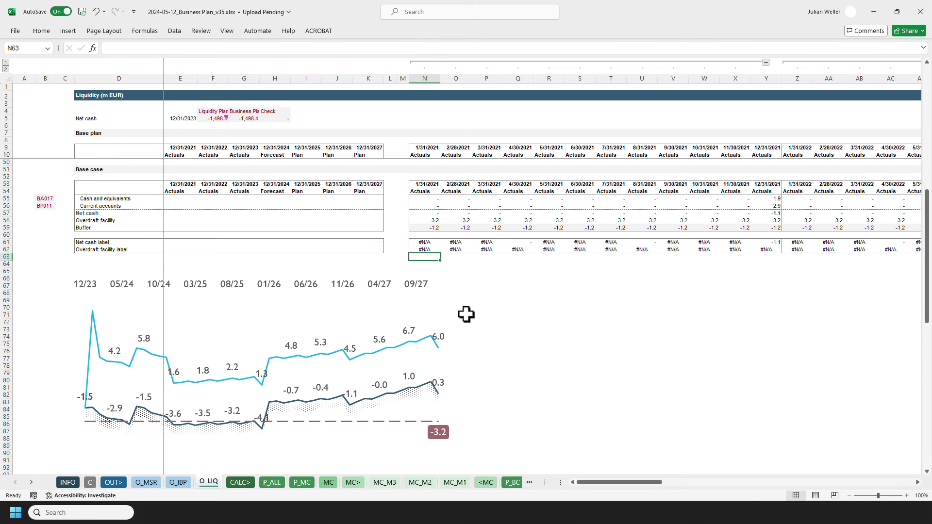
pyautogui.click(419, 311)
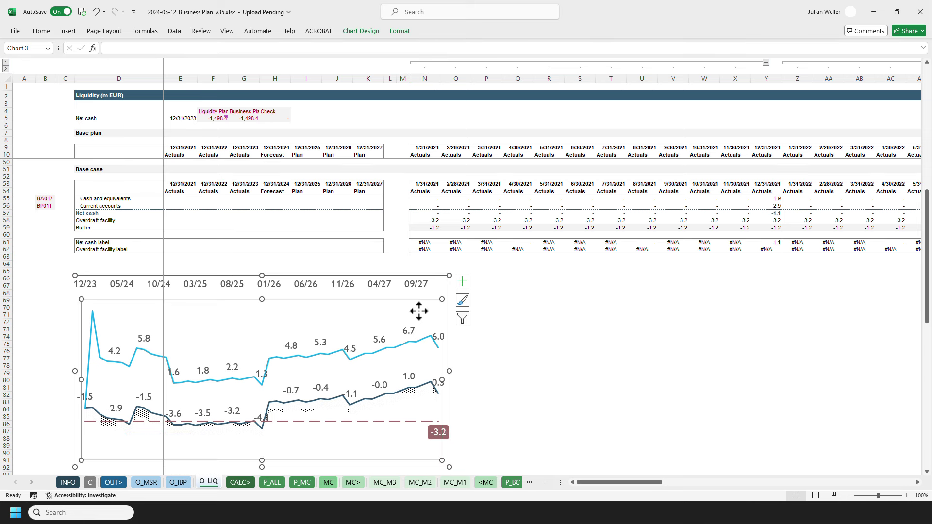
# Select the base case net cash row and check the P_MC sheet reference in the management case's January 2021 cash formula (N99).
pyautogui.click(11, 214)
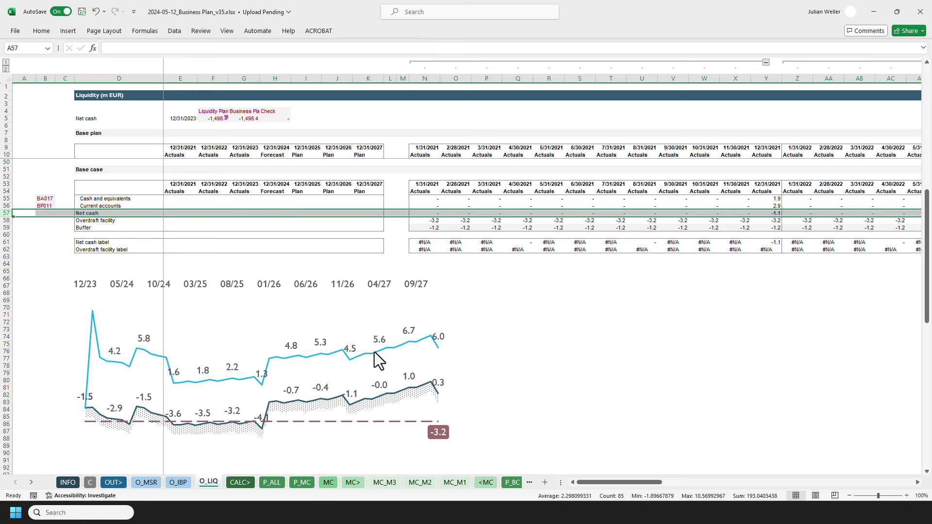
pyautogui.scroll(-9, 395, 321)
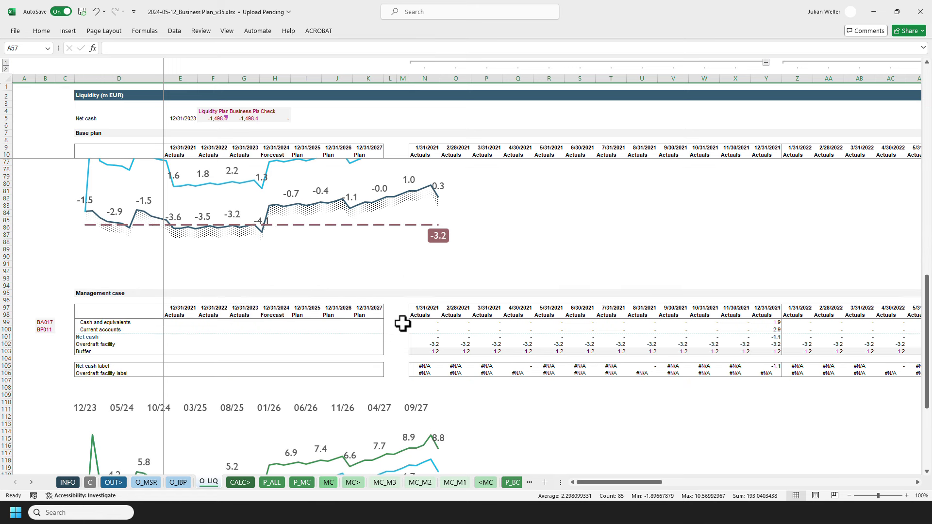
pyautogui.click(412, 323)
pyautogui.click(141, 49)
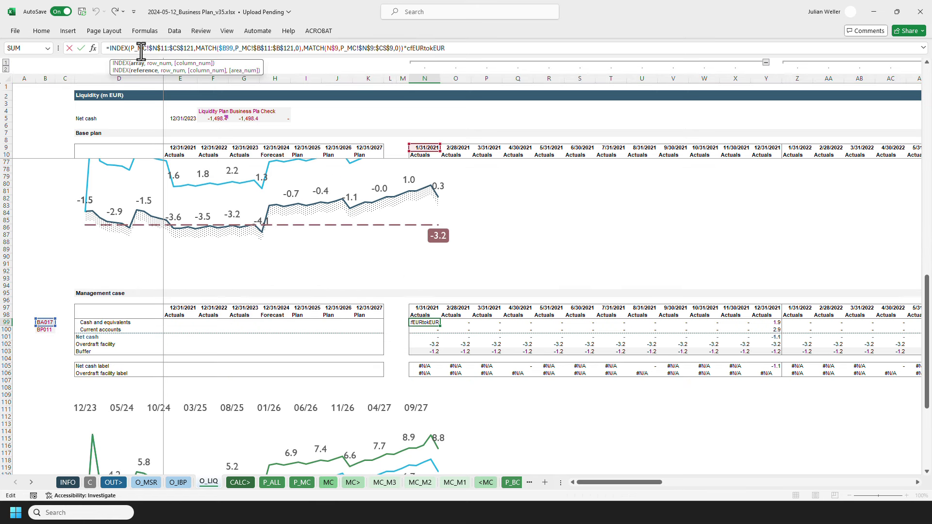
pyautogui.doubleClick(141, 48)
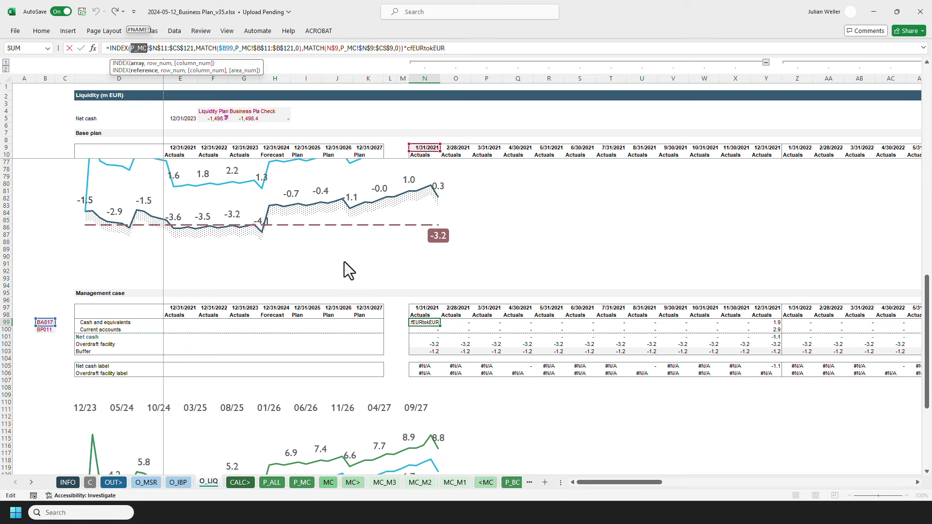
pyautogui.press('Escape')
# Examine the management case liquidity chart and the source ranges of its net cash series.
pyautogui.scroll(-4, 397, 304)
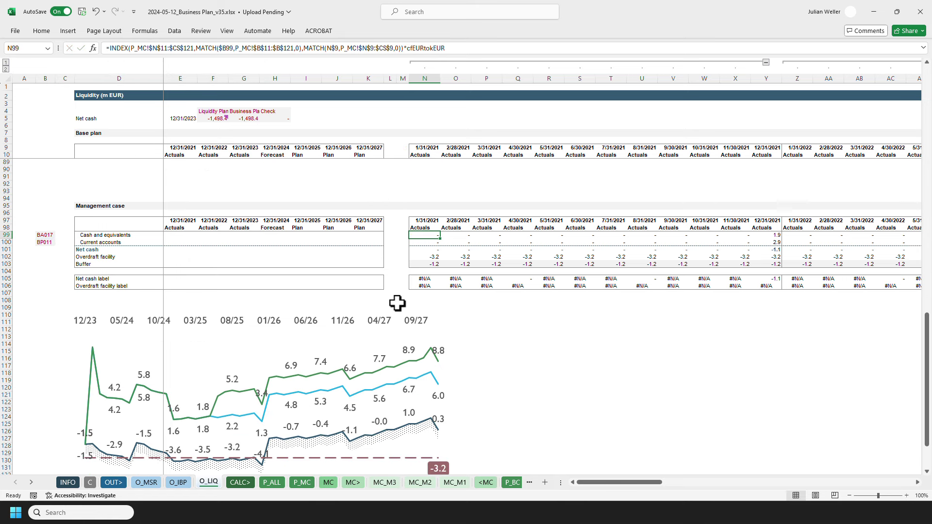
pyautogui.scroll(-1, 397, 303)
pyautogui.click(369, 351)
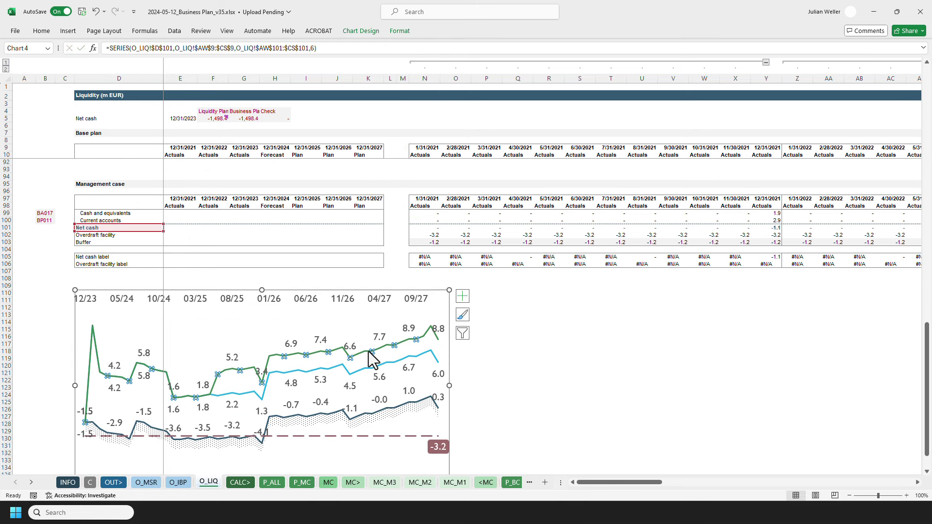
pyautogui.click(425, 278)
pyautogui.scroll(-3, 425, 278)
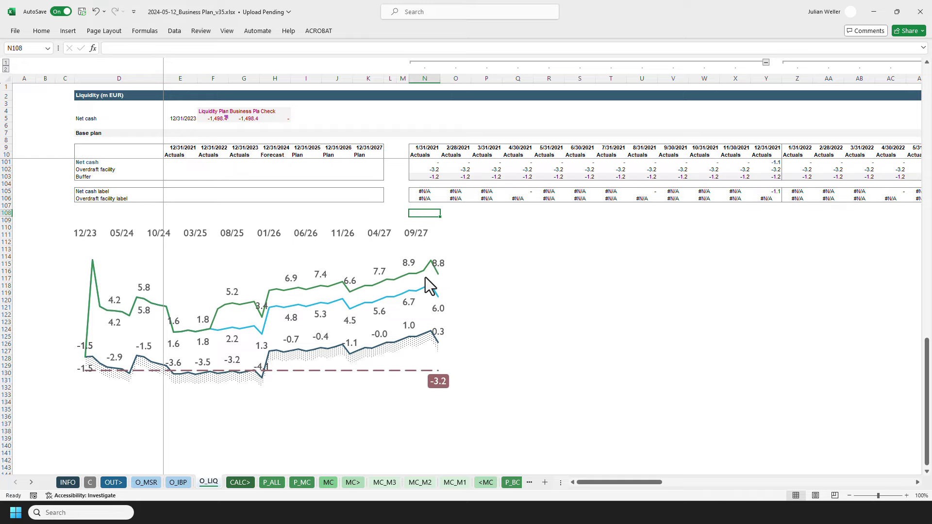
pyautogui.scroll(10, 425, 278)
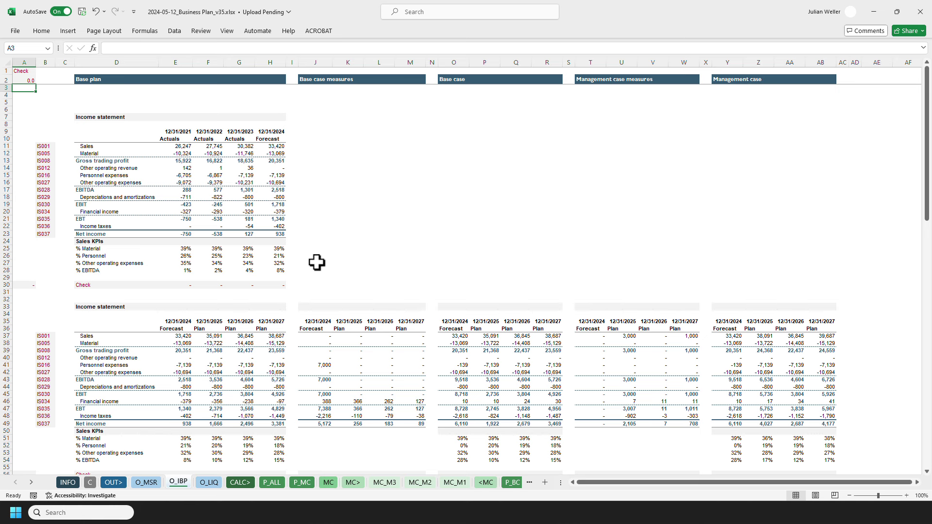
# View the P_ALL overview sheet, return to O_IBP and select the base plan's first income statement (D9:H28).
pyautogui.click(272, 483)
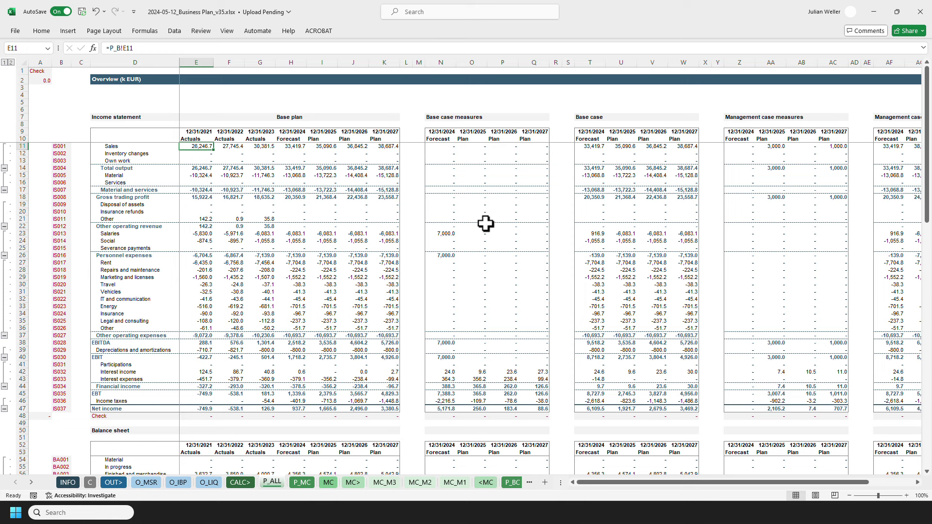
pyautogui.click(178, 483)
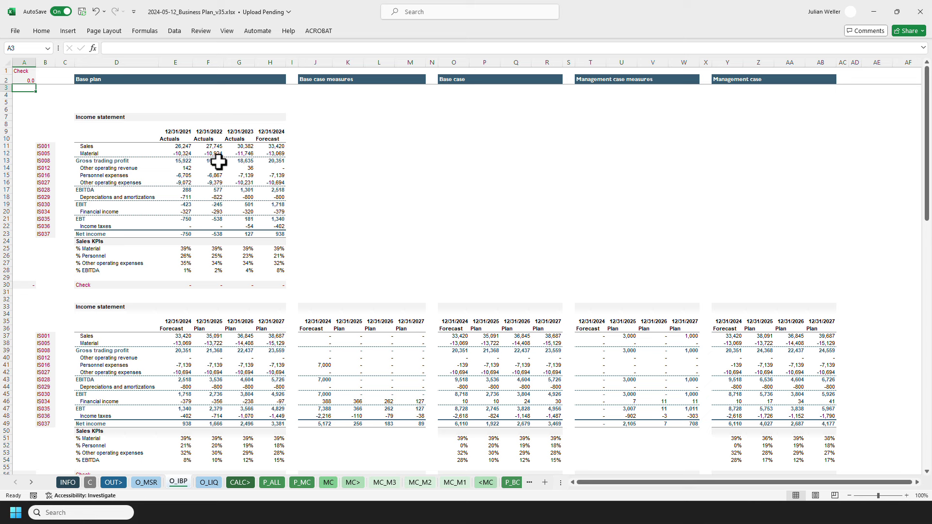
pyautogui.moveTo(131, 131); pyautogui.dragTo(267, 270)
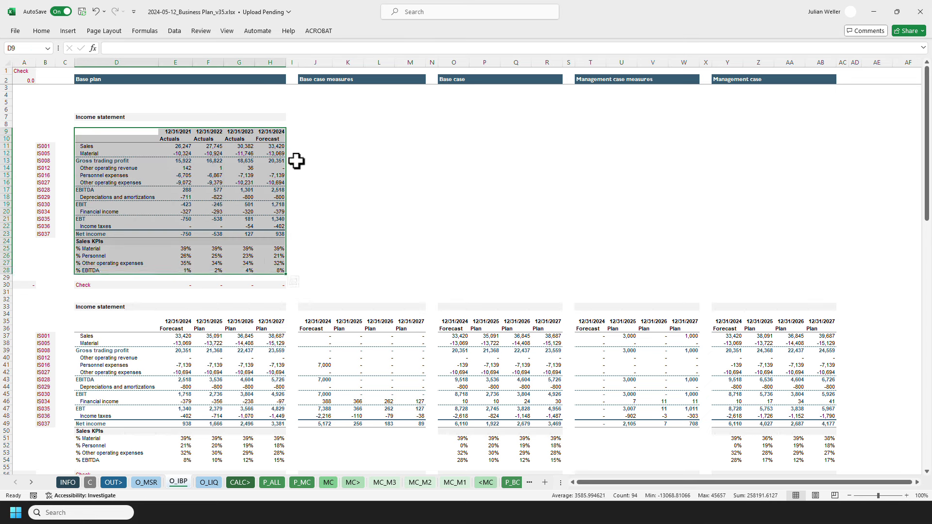
# Compare the lookup formulas for sales in the base plan (E11) and in the base case measures (J37).
pyautogui.click(44, 131)
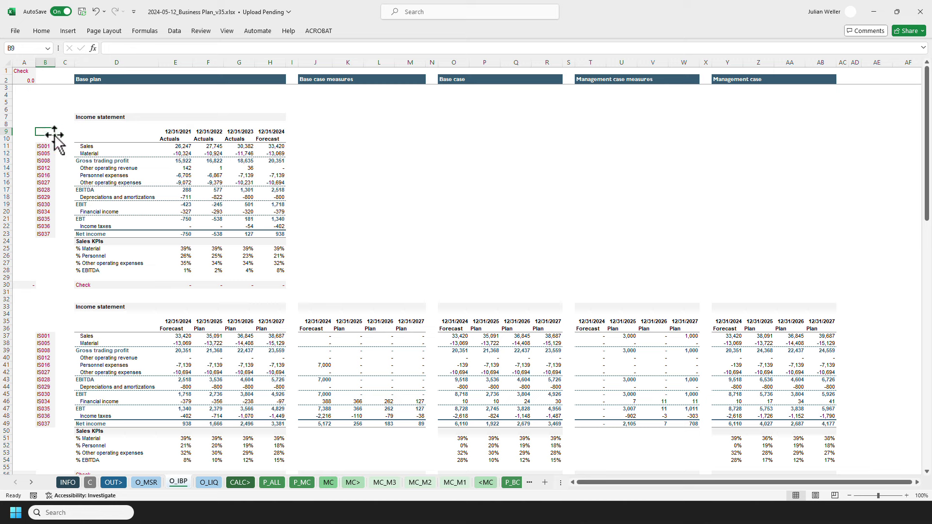
pyautogui.click(171, 146)
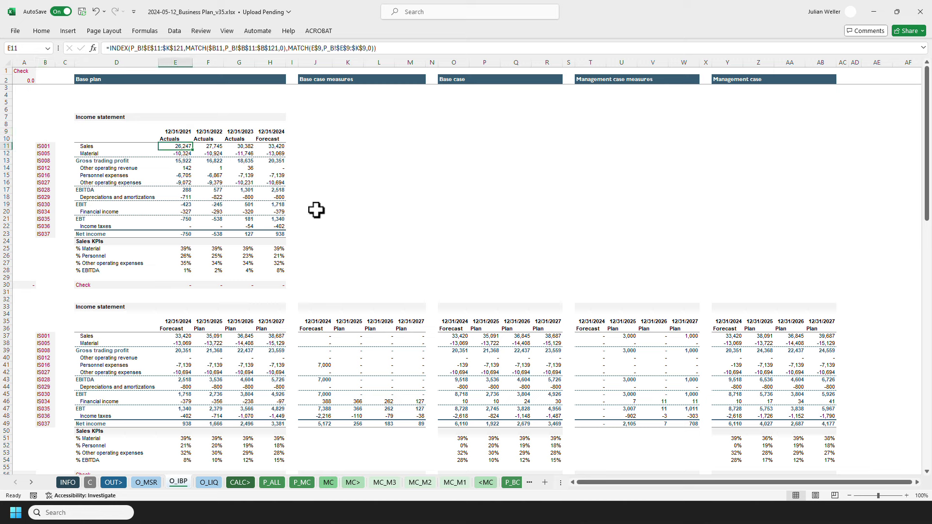
pyautogui.click(318, 337)
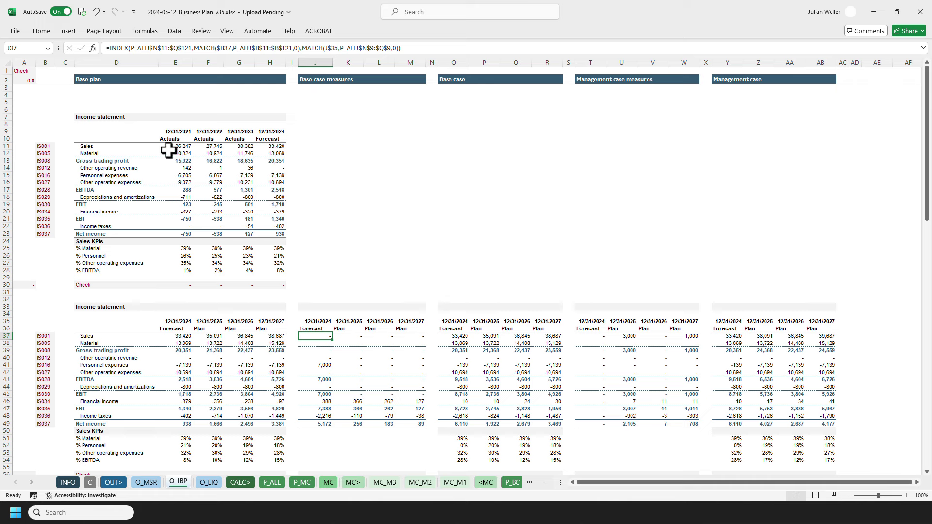
# Inspect the % Material formula for 2021 (E25) and the cells it refers to.
pyautogui.click(175, 250)
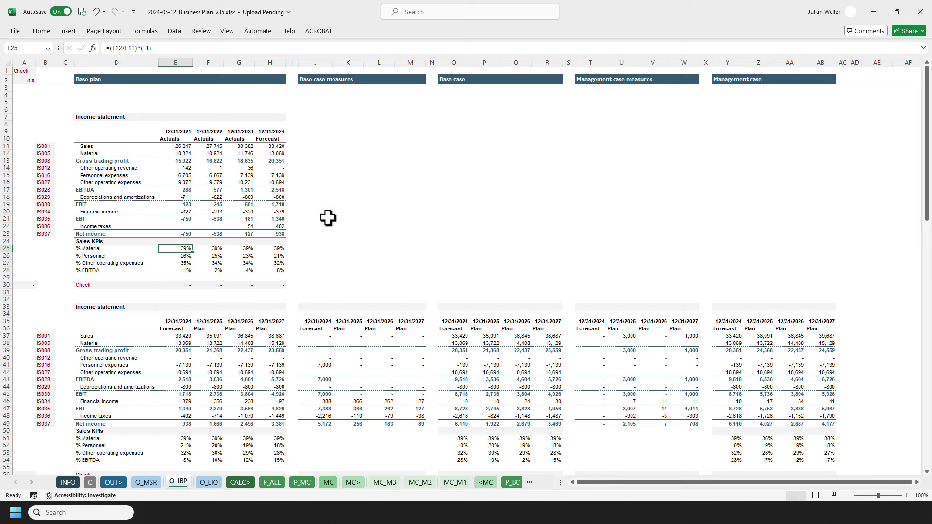
pyautogui.press('F2')
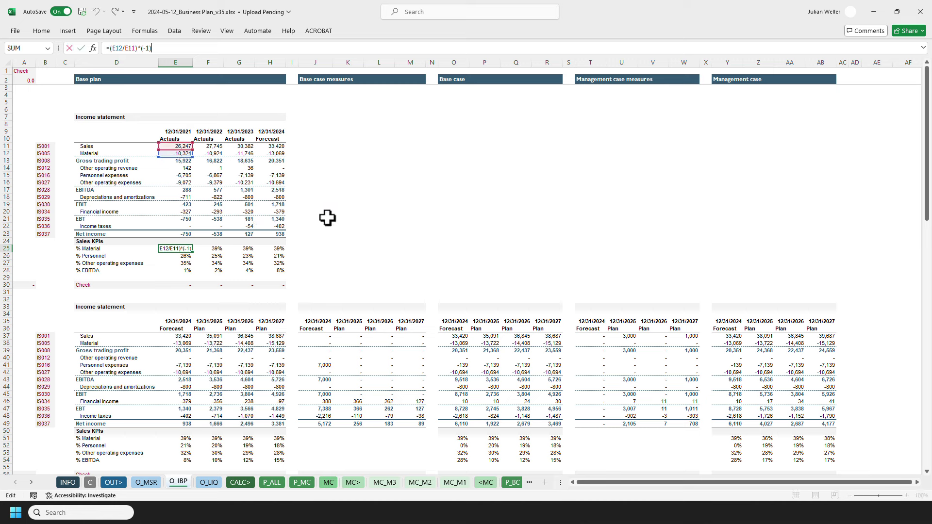
pyautogui.press('Escape')
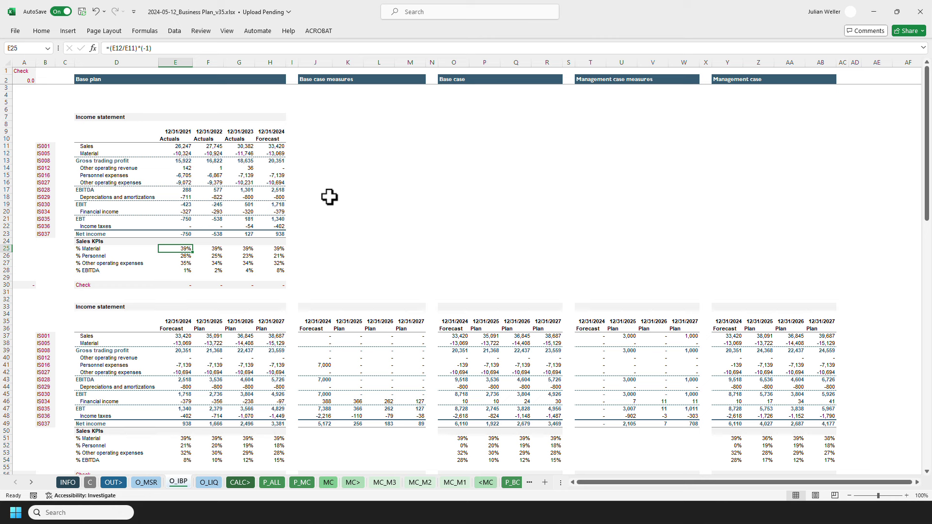
pyautogui.scroll(5, 330, 197)
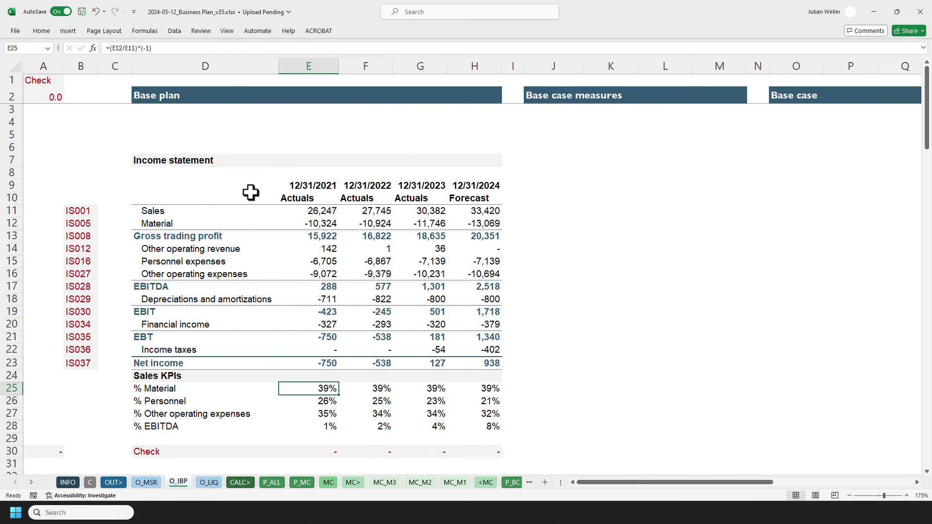
pyautogui.press('F2')
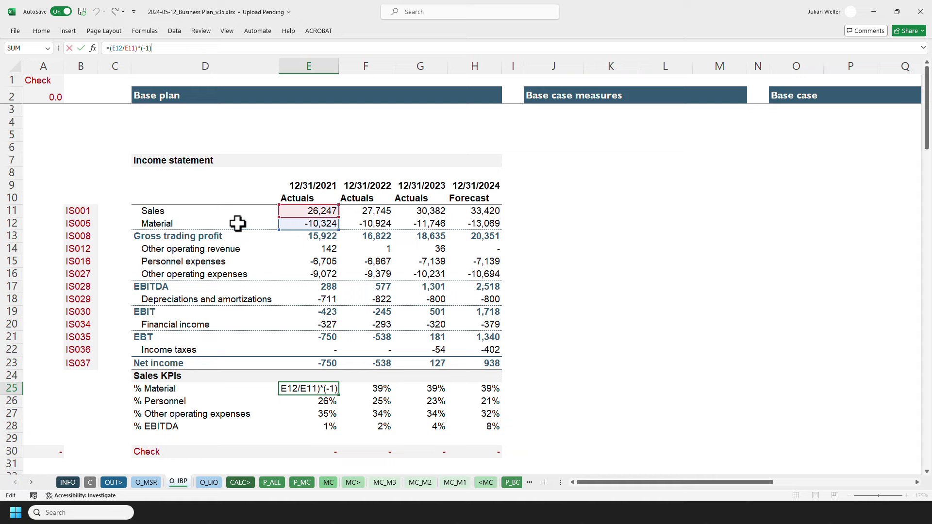
pyautogui.hotkey('ctrl', 'Return')
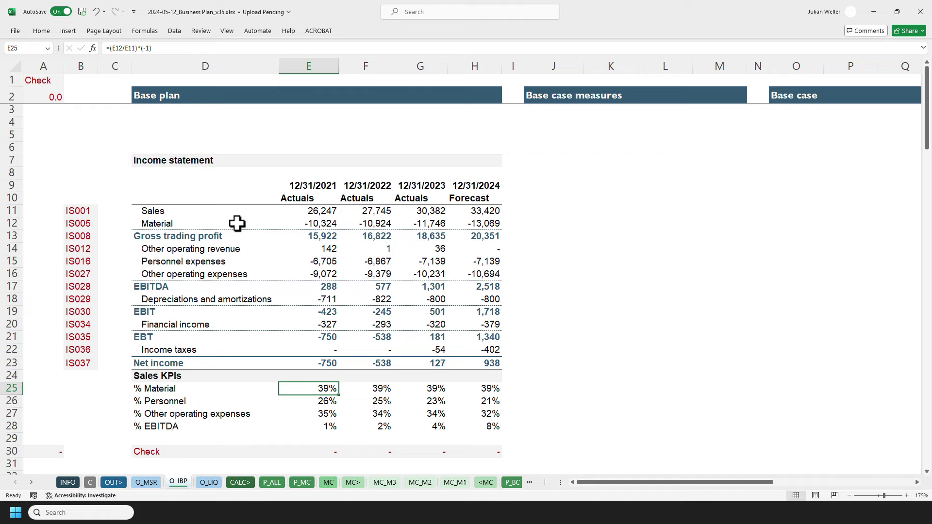
# Check the 2021 formulas for % Personnel, % Other operating expenses and % EBITDA (E26 to E28).
pyautogui.press('Down')
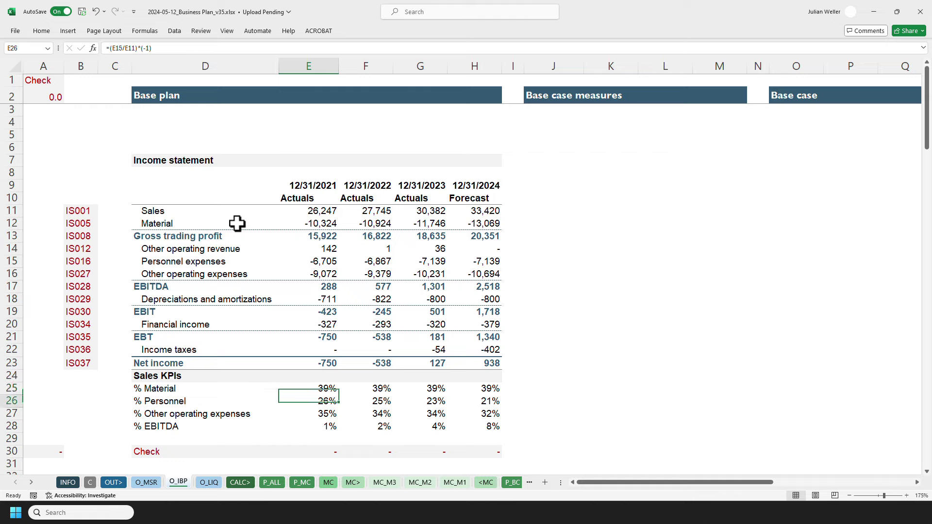
pyautogui.press('F2')
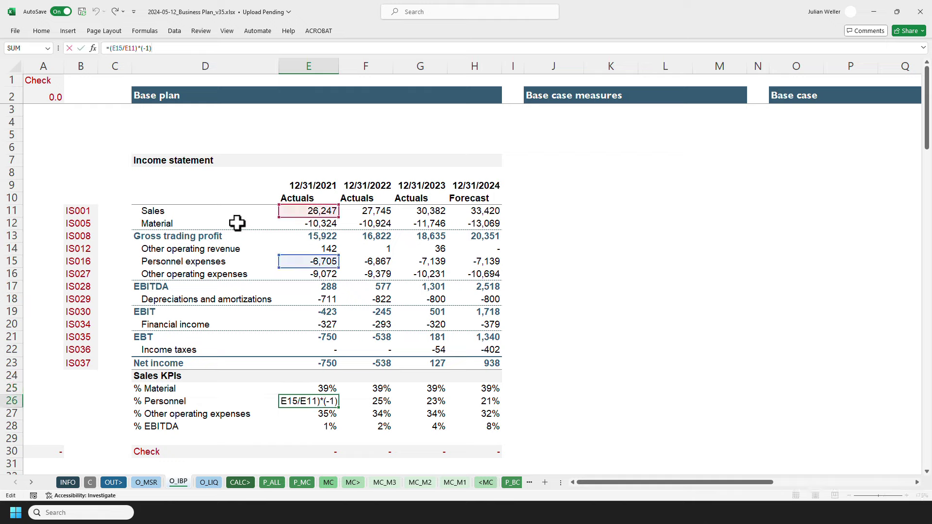
pyautogui.press('Return')
pyautogui.press('F2')
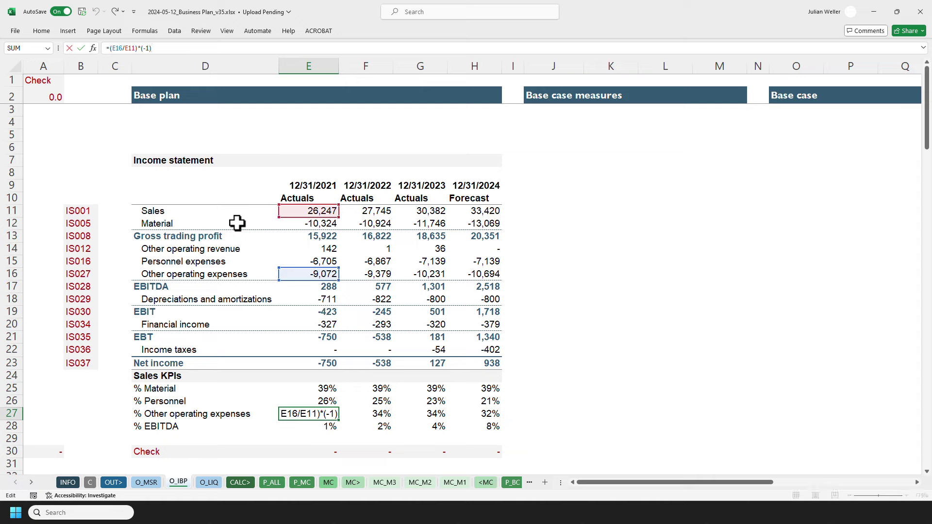
pyautogui.press('Escape')
pyautogui.press('Down')
pyautogui.press('F2')
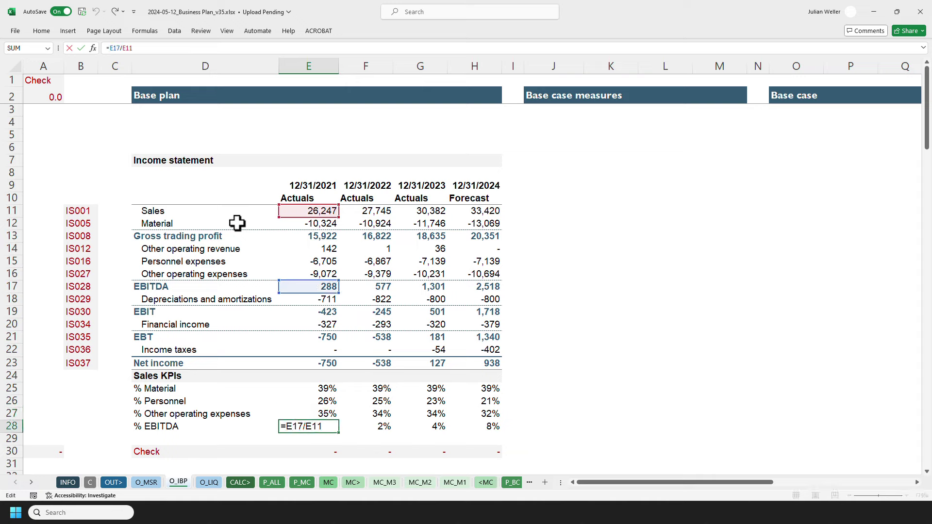
pyautogui.press('Escape')
pyautogui.click(157, 422)
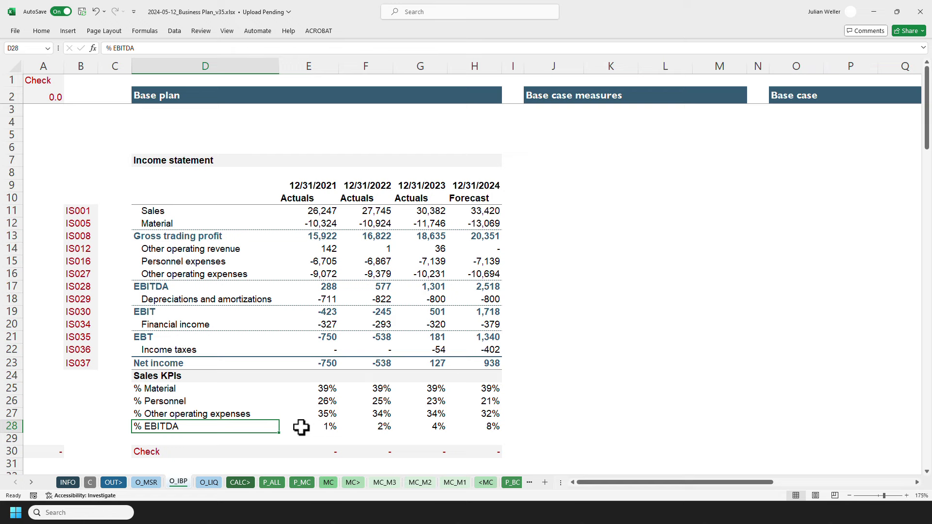
# Look over the second income statement across all cases and the base plan balance sheet below it.
pyautogui.scroll(-2, 293, 375)
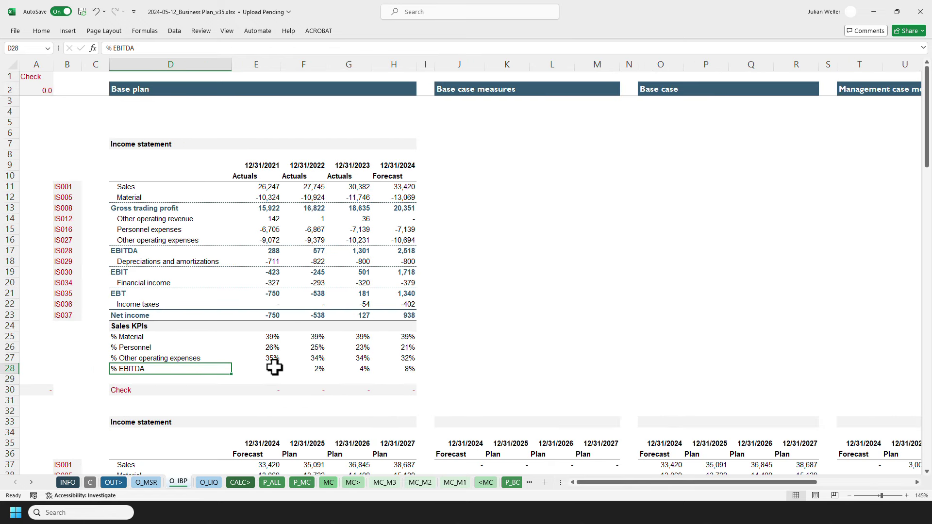
pyautogui.scroll(-1, 274, 368)
pyautogui.scroll(-2, 255, 359)
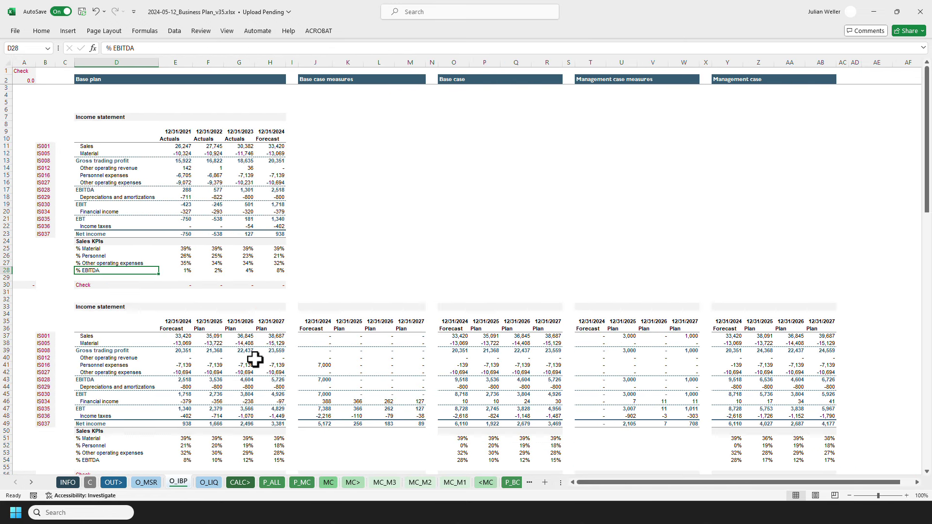
pyautogui.scroll(-10, 236, 322)
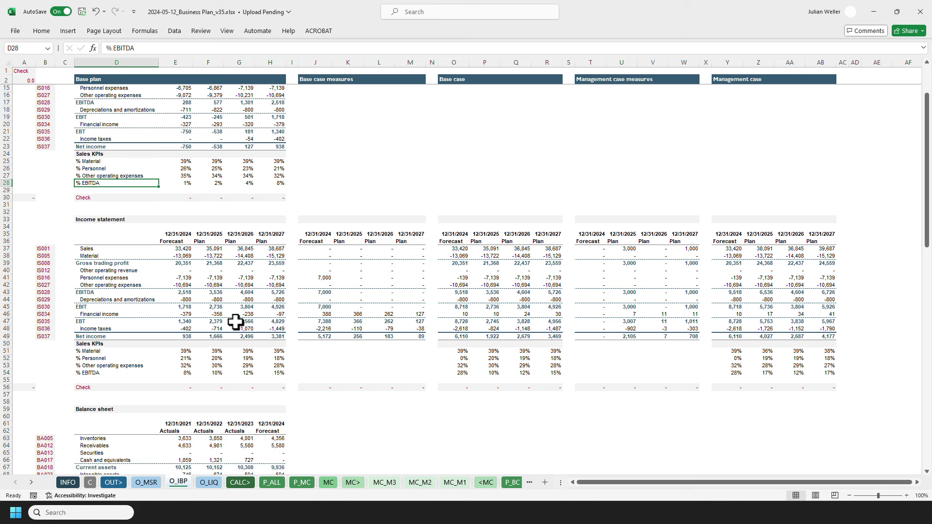
pyautogui.scroll(-5, 231, 320)
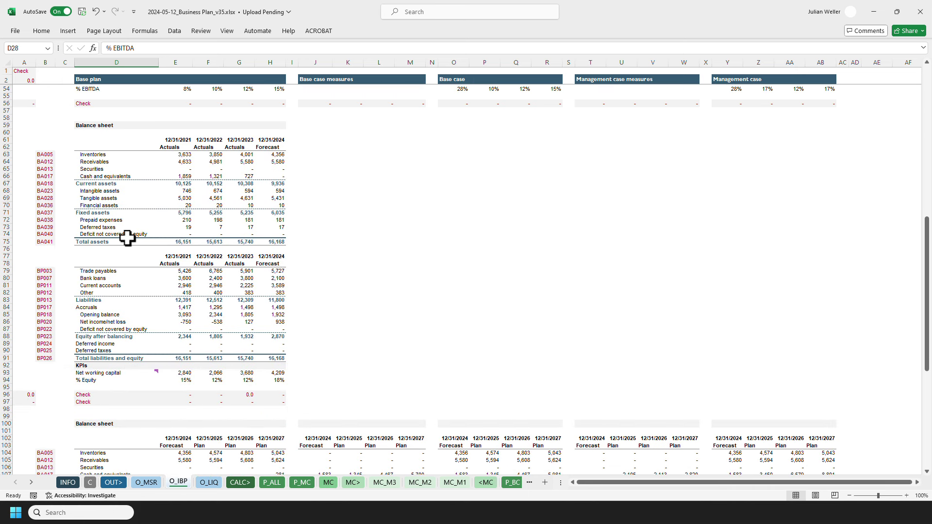
pyautogui.scroll(-2, 186, 202)
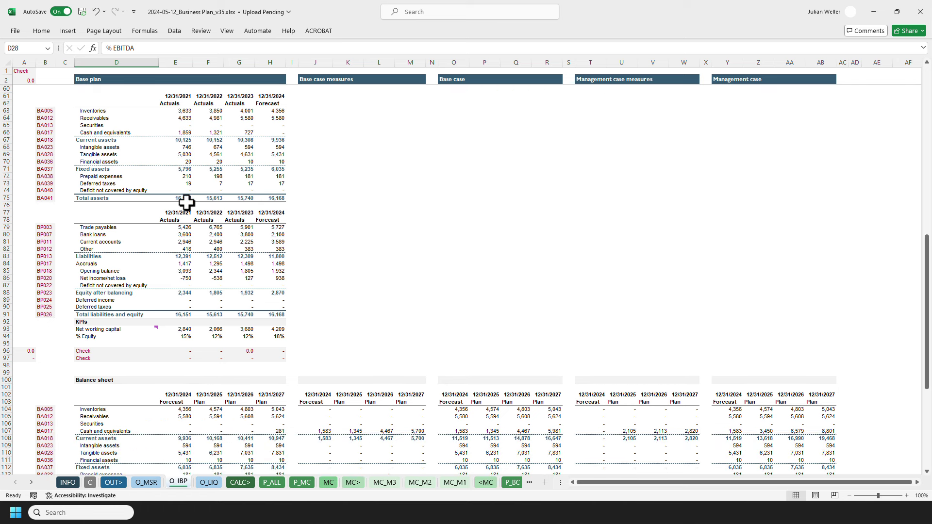
# Inspect the 2021 net working capital formula (E93), its referenced balance sheet items and the comment on the row label.
pyautogui.click(178, 329)
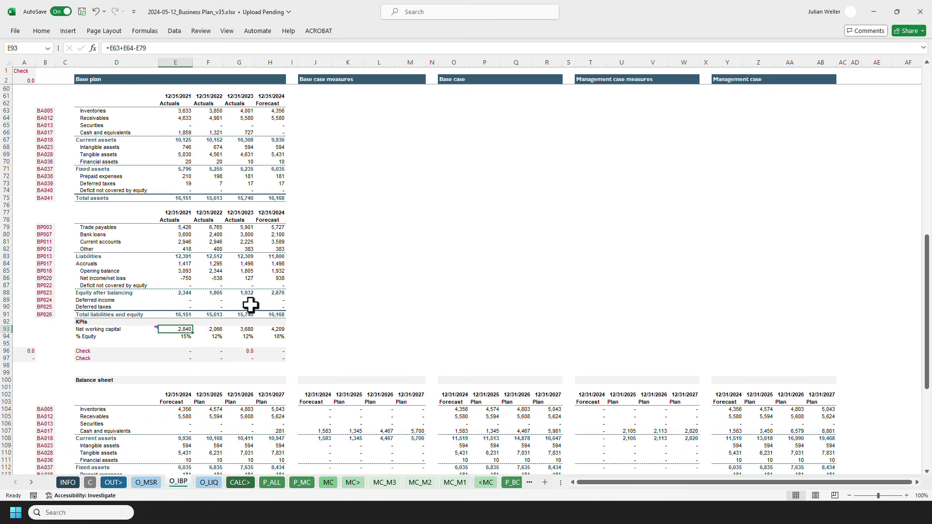
pyautogui.keyDown('ctrl'); pyautogui.scroll(2, 247, 304); pyautogui.keyUp('ctrl')
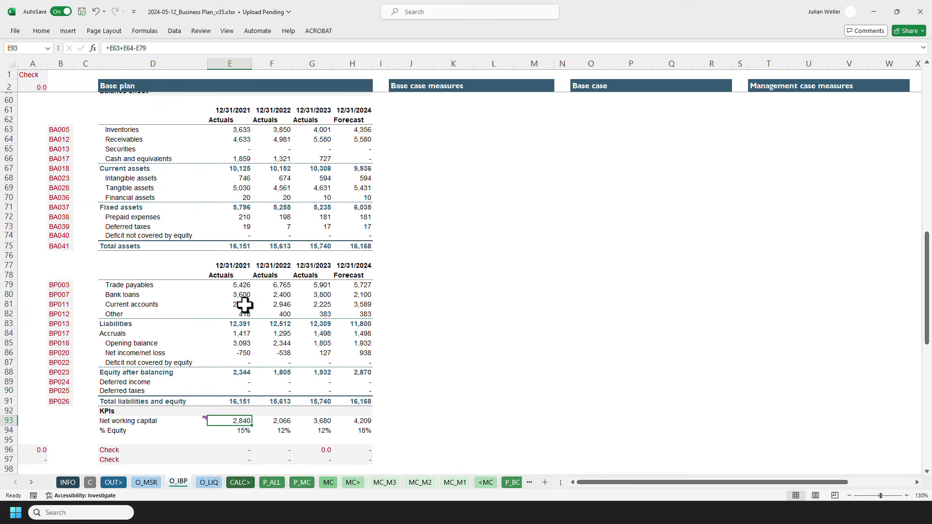
pyautogui.keyDown('ctrl'); pyautogui.scroll(1, 244, 303); pyautogui.keyUp('ctrl')
pyautogui.scroll(-4, 243, 302)
pyautogui.press('F2')
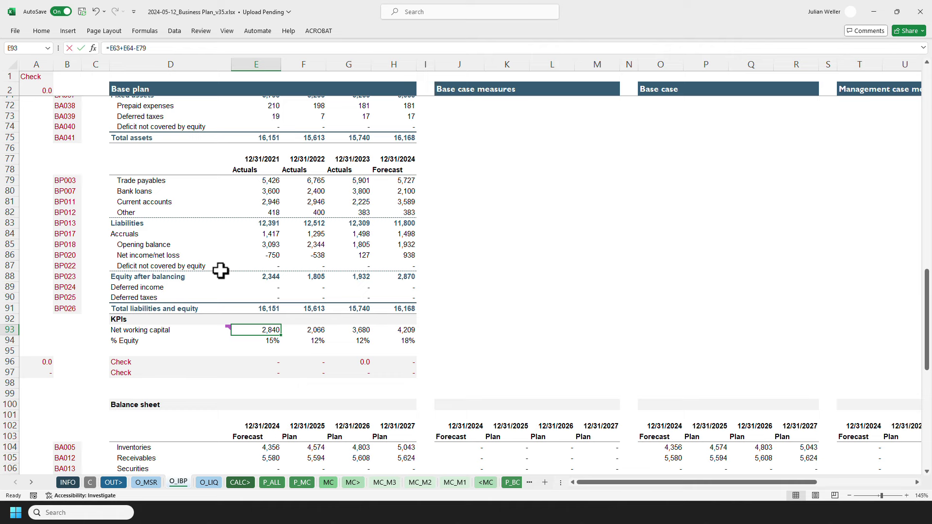
pyautogui.scroll(4, 219, 271)
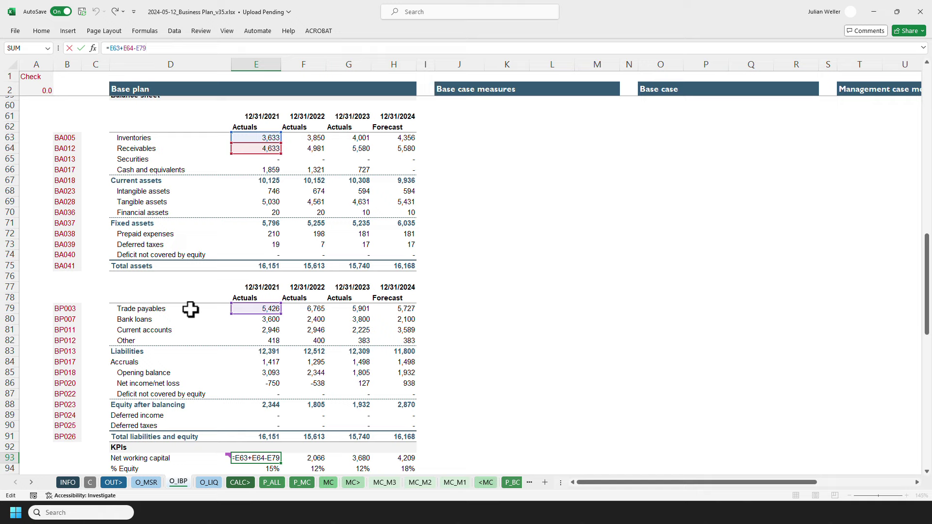
pyautogui.press('Escape')
pyautogui.moveTo(155, 457)
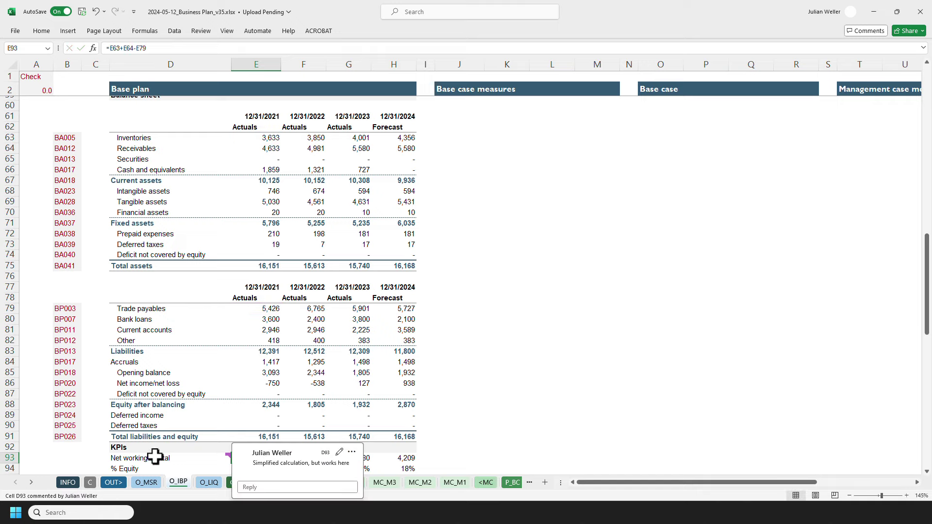
# Trace the 2021 receivables lookup (E64) to its source range on the P_ALL sheet and find the balance sheet there.
pyautogui.click(255, 147)
pyautogui.hotkey('ctrl', '[')
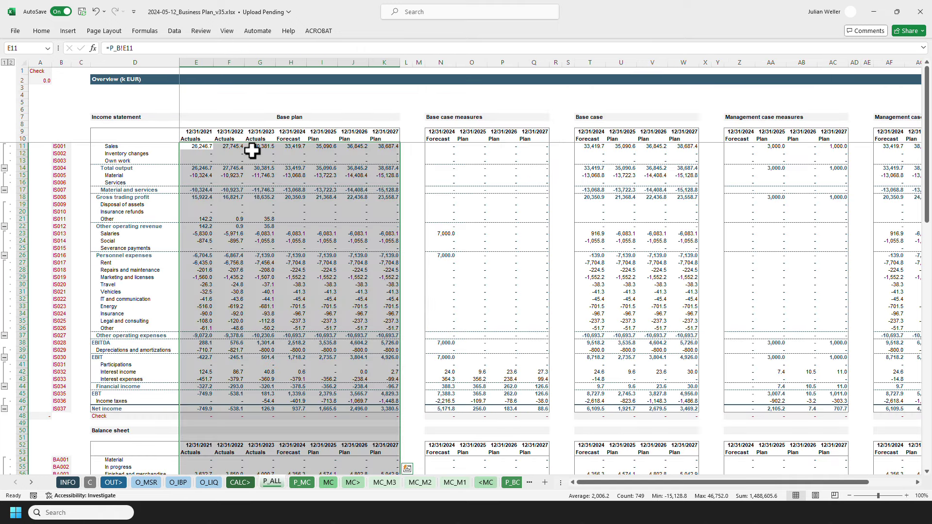
pyautogui.click(172, 484)
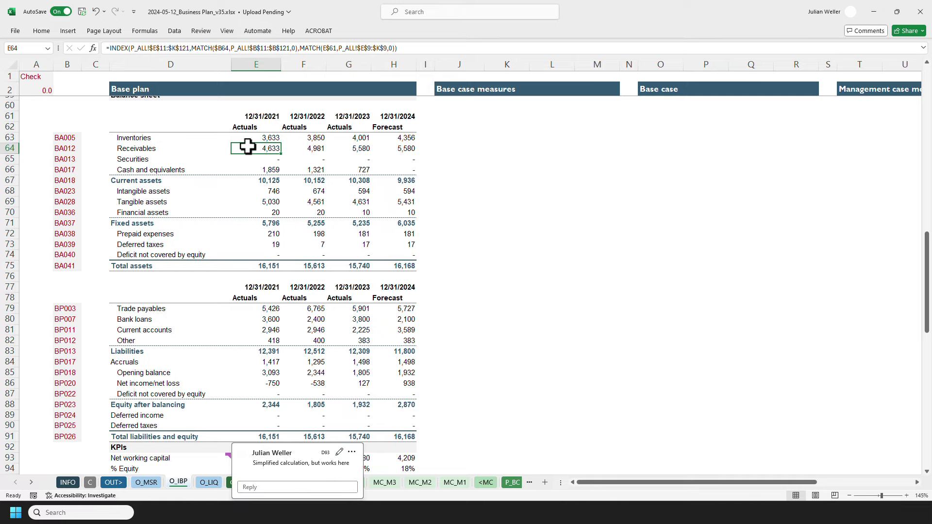
pyautogui.hotkey('ctrl', '[')
pyautogui.scroll(-8, 160, 321)
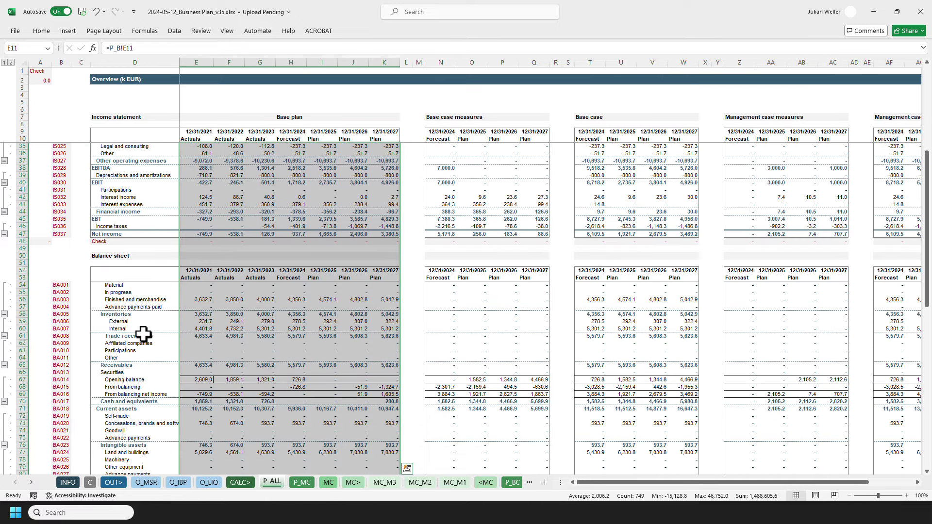
# Examine how receivables are composed on P_ALL, covering affiliated companies, participations, other (rows 62 to 64) and trade receivables.
pyautogui.click(122, 365)
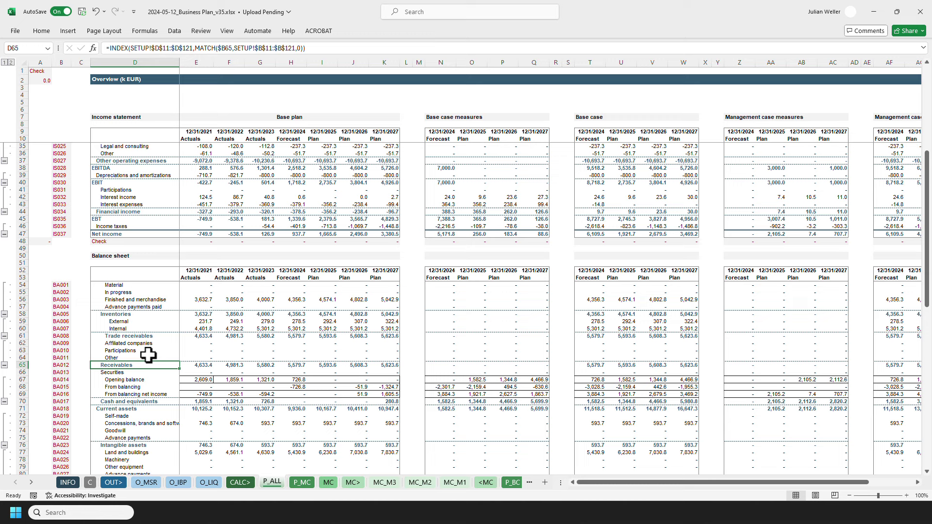
pyautogui.moveTo(201, 346); pyautogui.dragTo(381, 358)
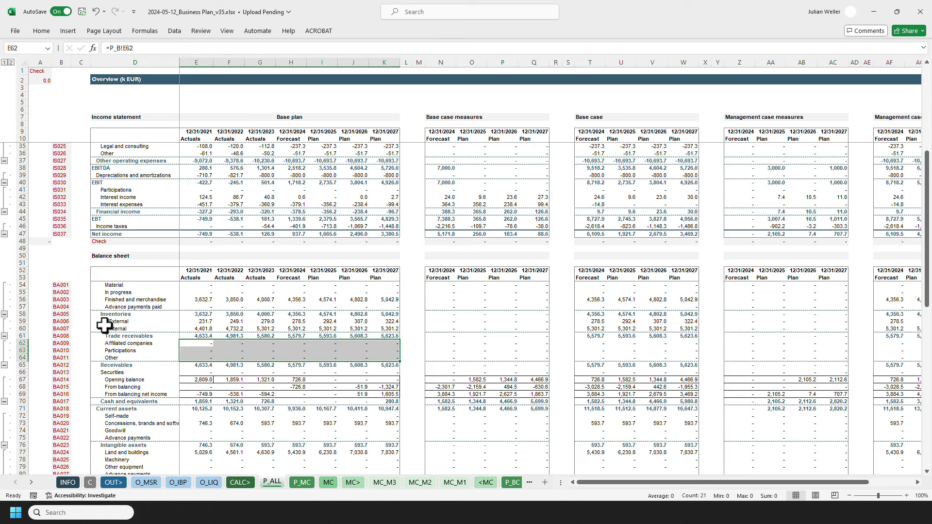
pyautogui.click(127, 334)
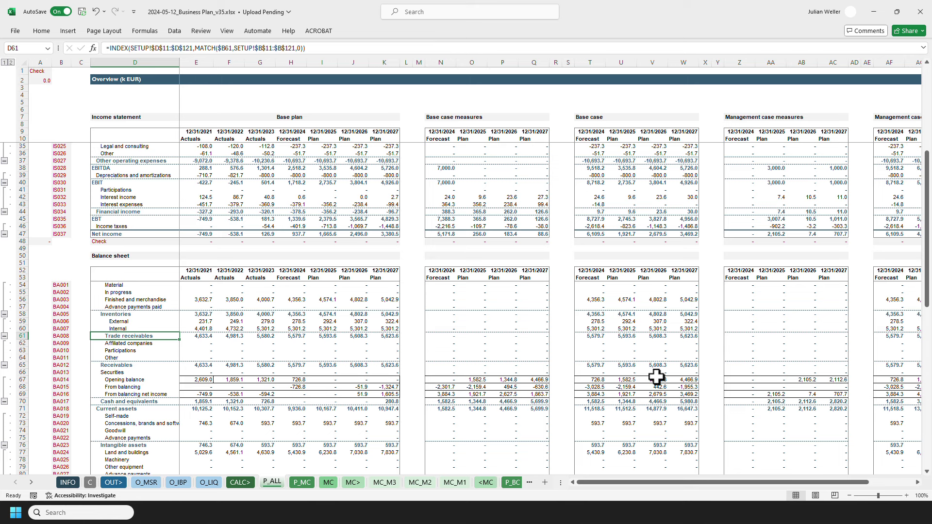
pyautogui.moveTo(667, 483); pyautogui.dragTo(460, 476)
# Return to the O_IBP sheet and recheck which balance sheet items the 2021 net working capital formula (E93) references.
pyautogui.click(179, 483)
pyautogui.scroll(-3, 197, 370)
pyautogui.moveTo(194, 364)
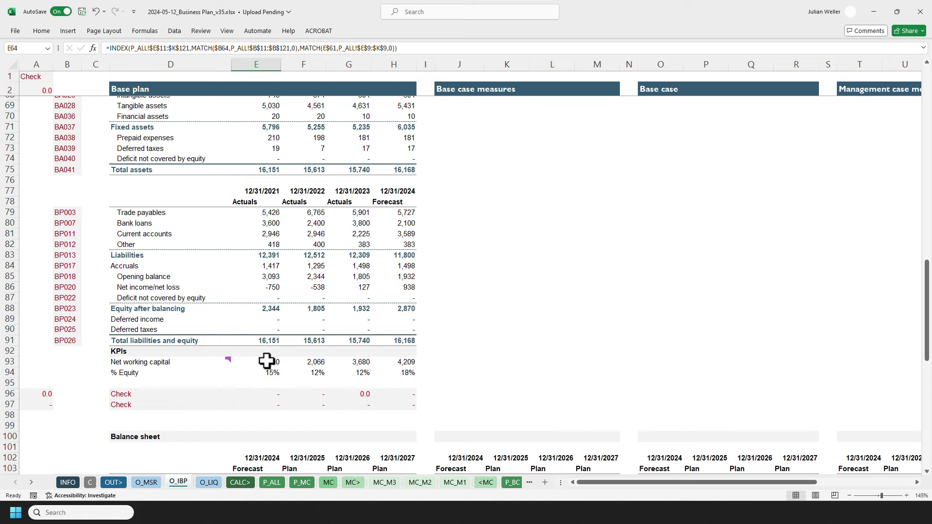
pyautogui.doubleClick(262, 362)
pyautogui.scroll(3, 196, 306)
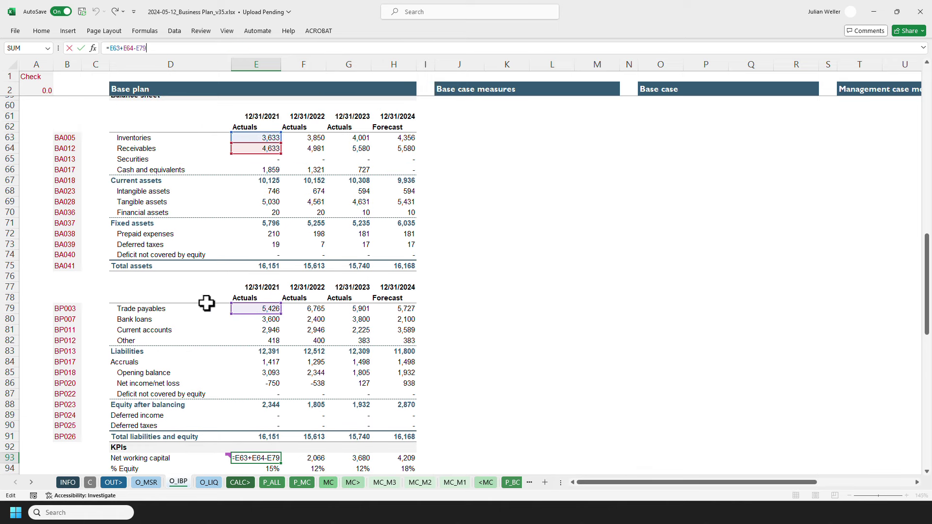
pyautogui.press('Escape')
# Inspect the 2021 % Equity formula (E94) and the equity and total liabilities cells it refers to.
pyautogui.scroll(-6, 217, 308)
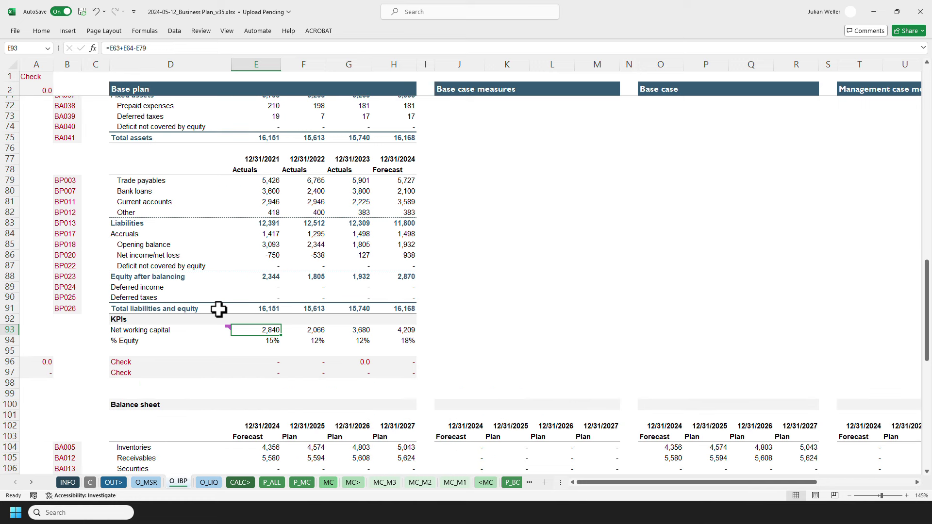
pyautogui.click(248, 277)
pyautogui.scroll(2, 214, 280)
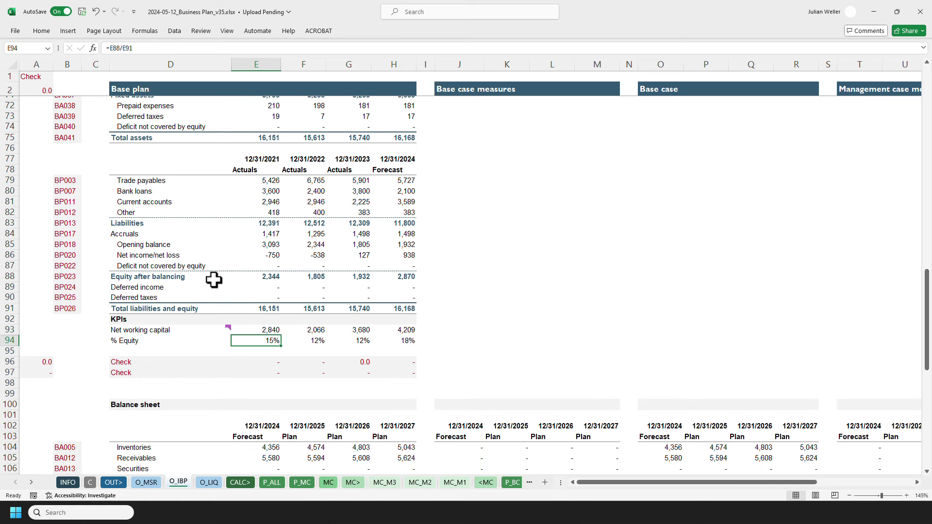
pyautogui.press('F2')
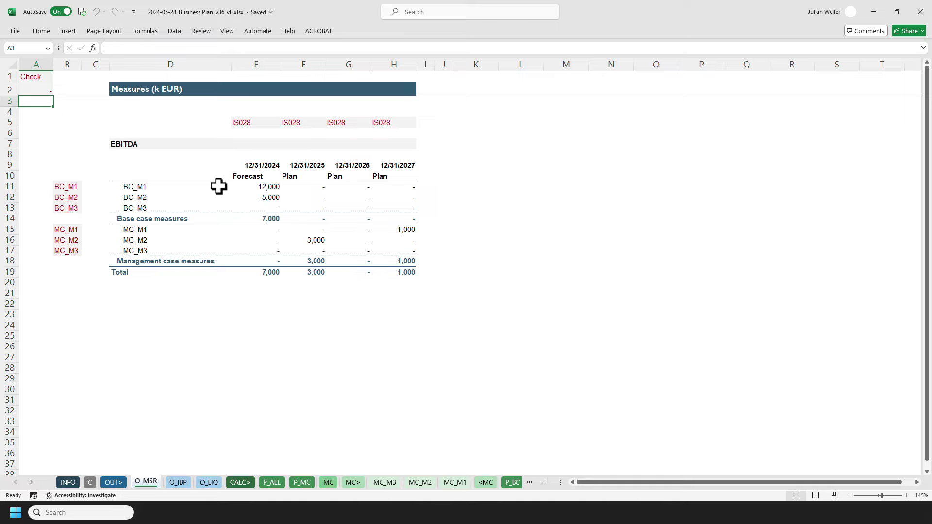
# On the O_MSR sheet, compare the INDEX/INDIRECT EBITDA formula for BC_M1 in 2024 (E11) with the one for BC_M2 in 2025 (F12).
pyautogui.doubleClick(242, 188)
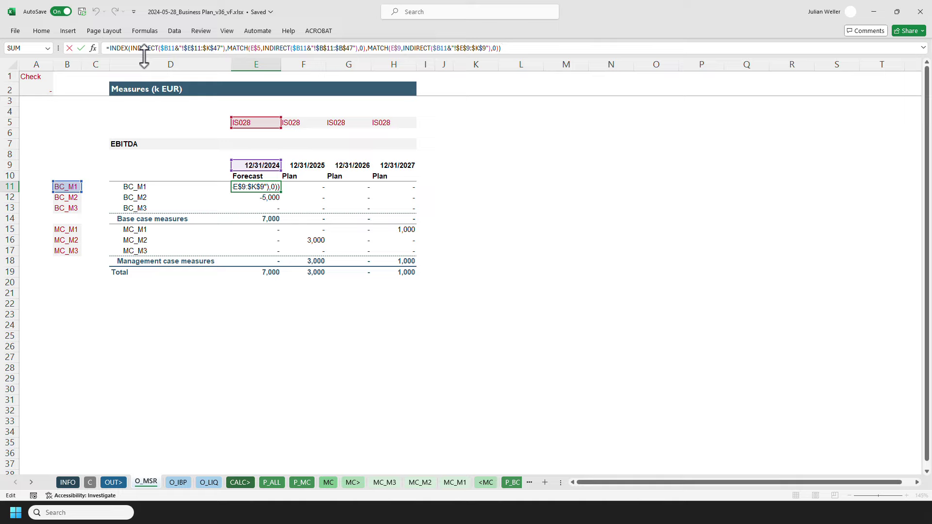
pyautogui.hotkey('ctrl', 'Return')
pyautogui.press('Right')
pyautogui.press('Down')
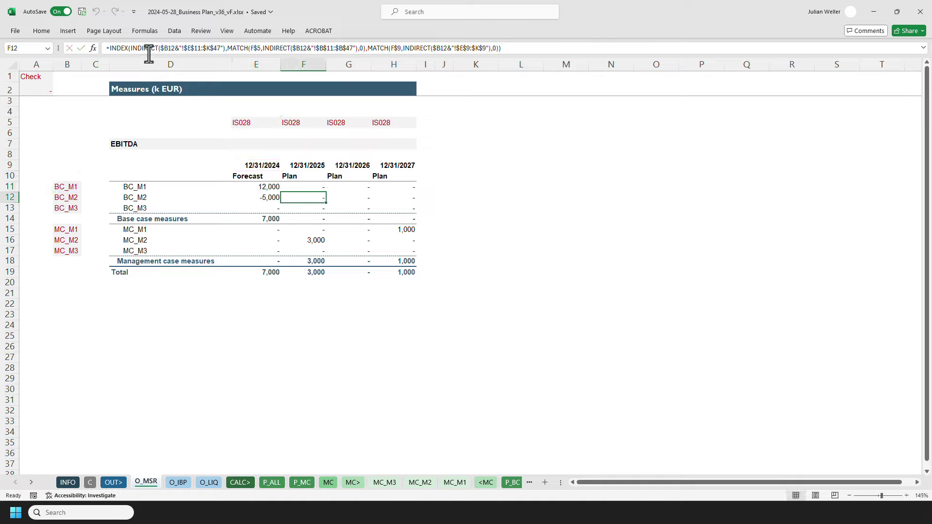
pyautogui.press('F2')
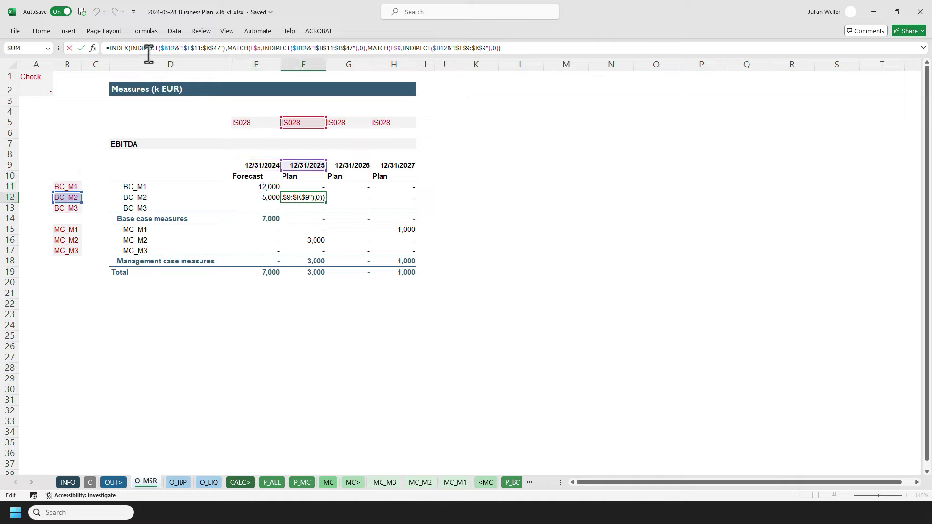
pyautogui.press('Escape')
pyautogui.press('Left')
pyautogui.press('Up')
pyautogui.press('F2')
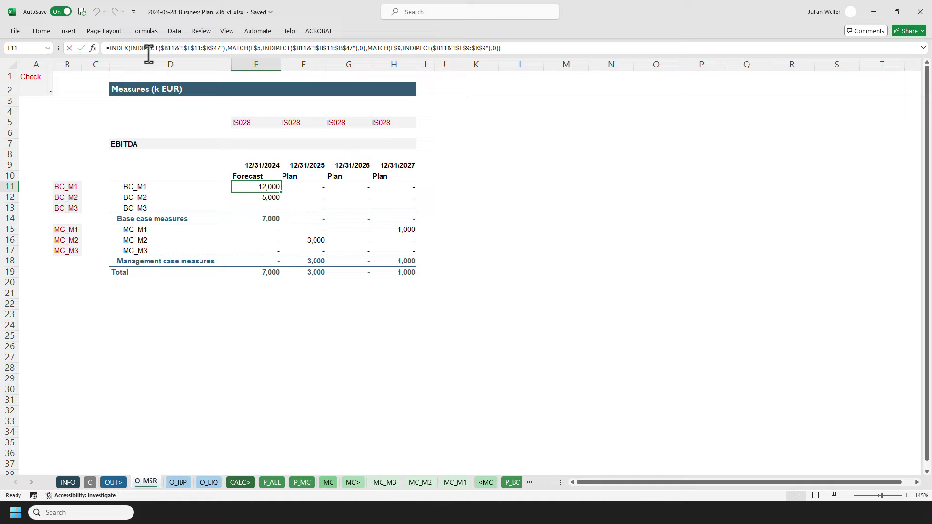